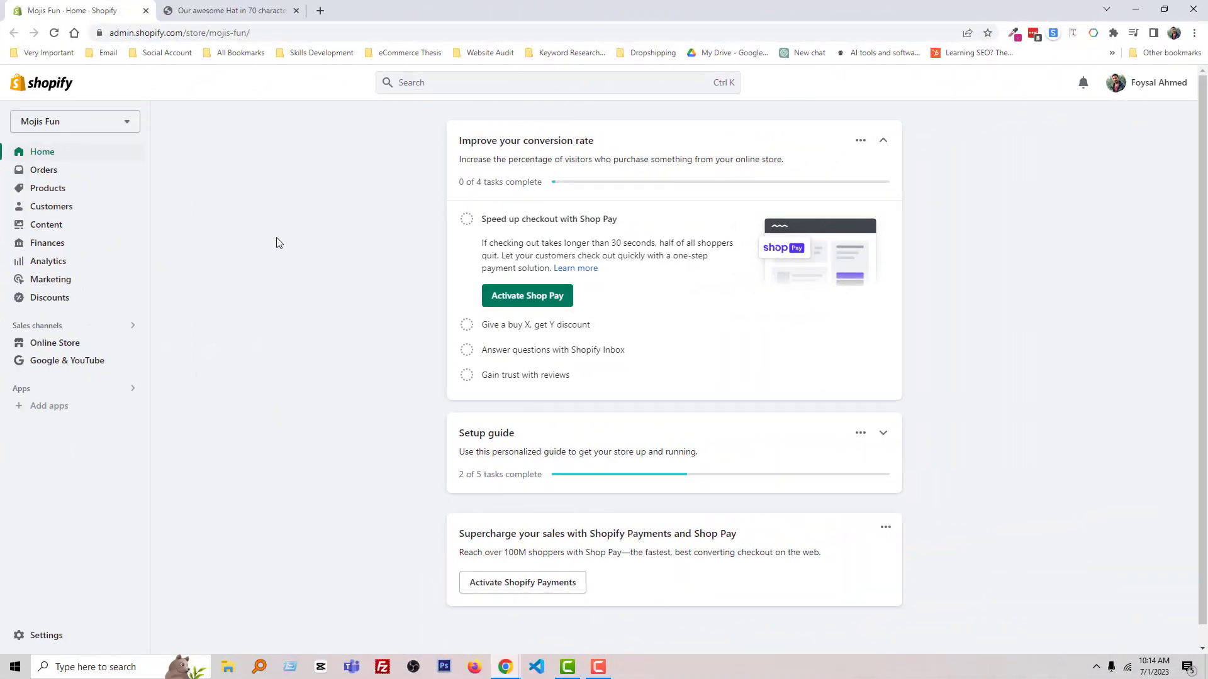
Open the Dawn theme's code editor, find base.css via a 'css' search, and scroll to its end
{"action": "left_click", "coordinate": [74, 345]}
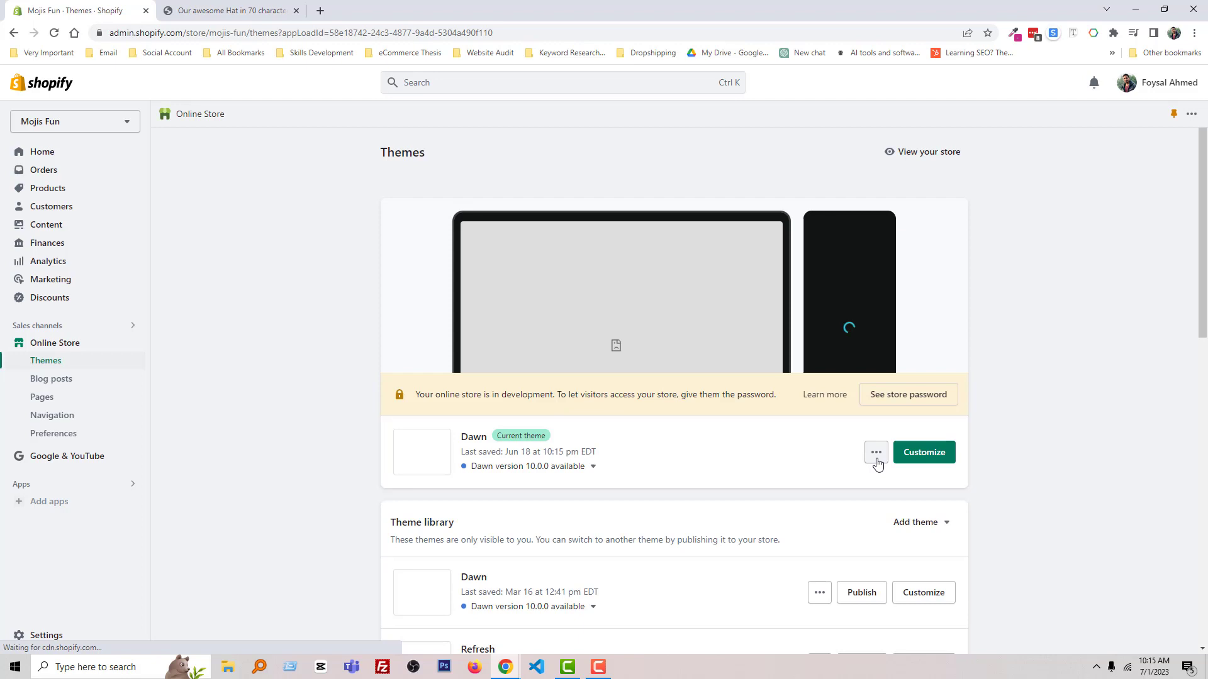
{"action": "left_click", "coordinate": [877, 459]}
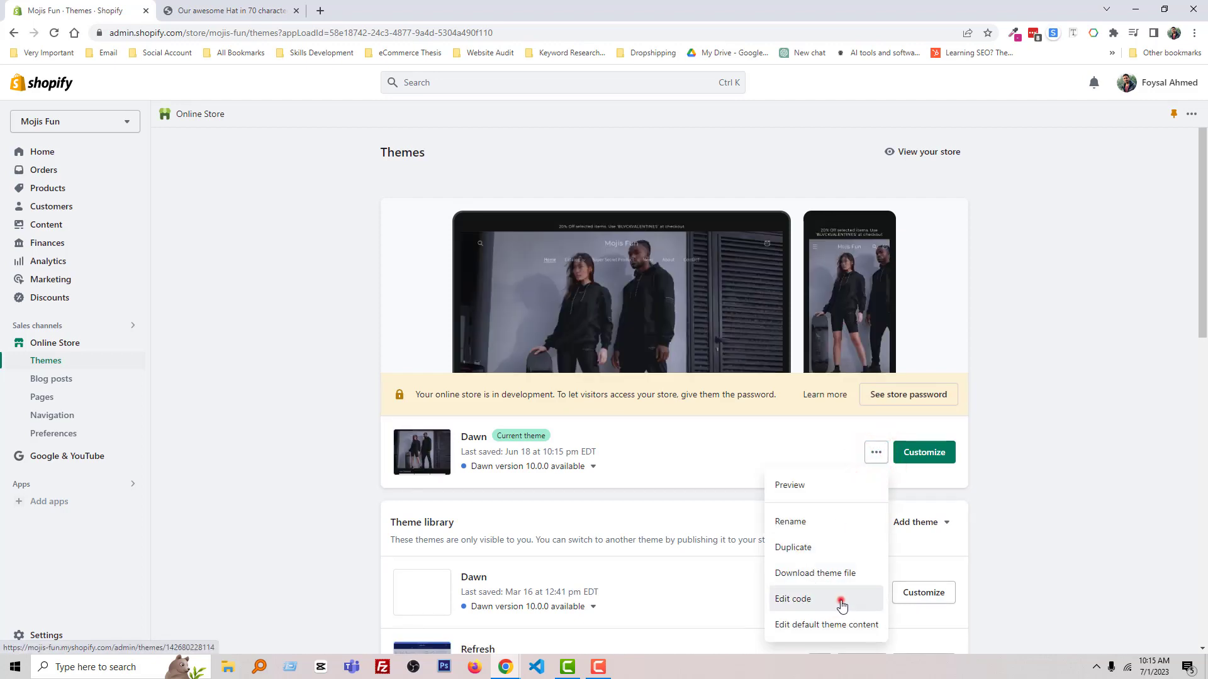
{"action": "left_click", "coordinate": [843, 604]}
{"action": "left_click", "coordinate": [70, 120]}
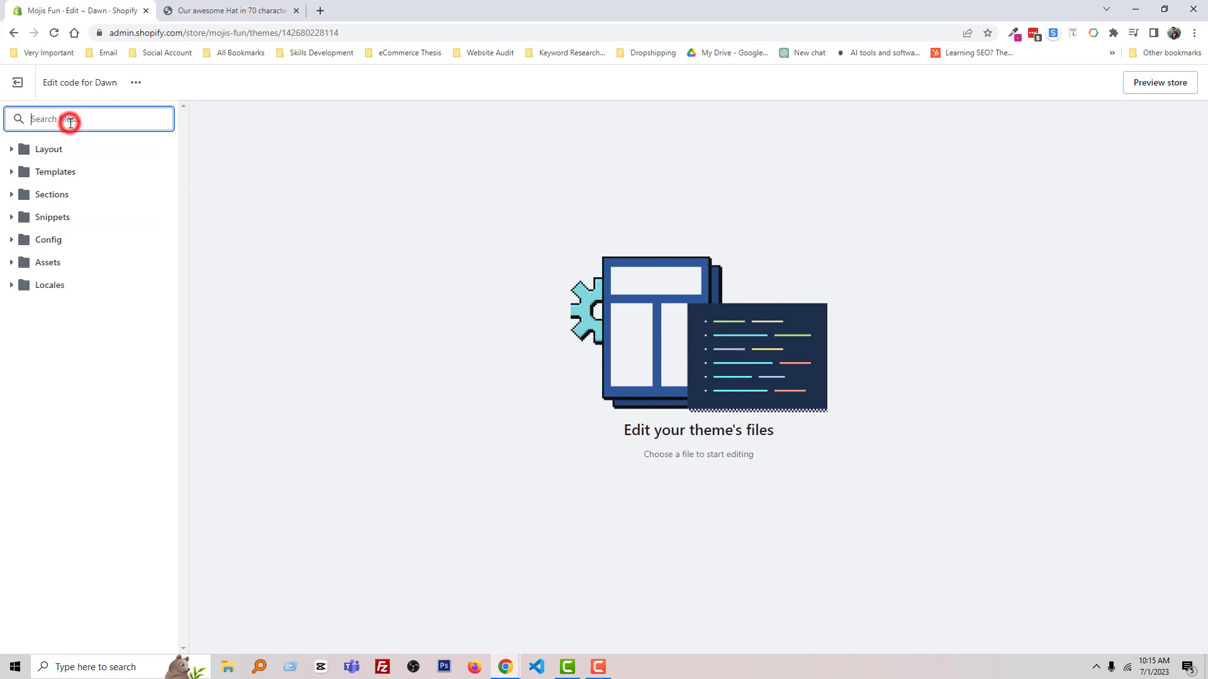
{"action": "type", "text": "css"}
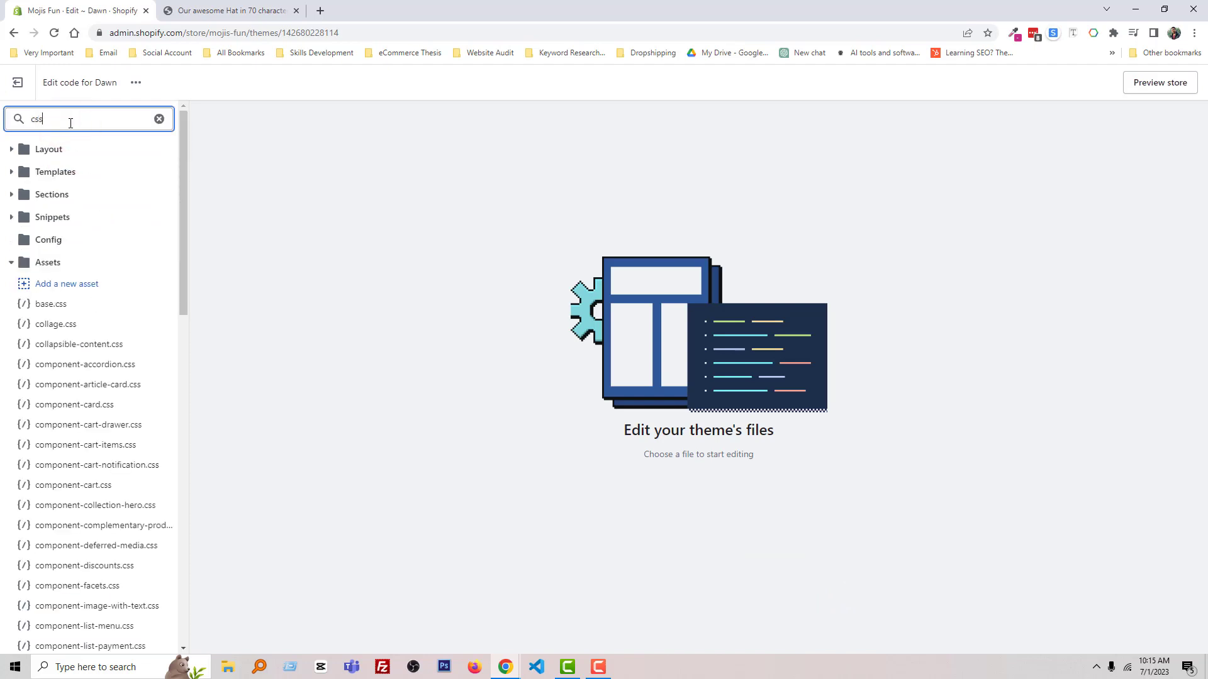
{"action": "left_click", "coordinate": [99, 306]}
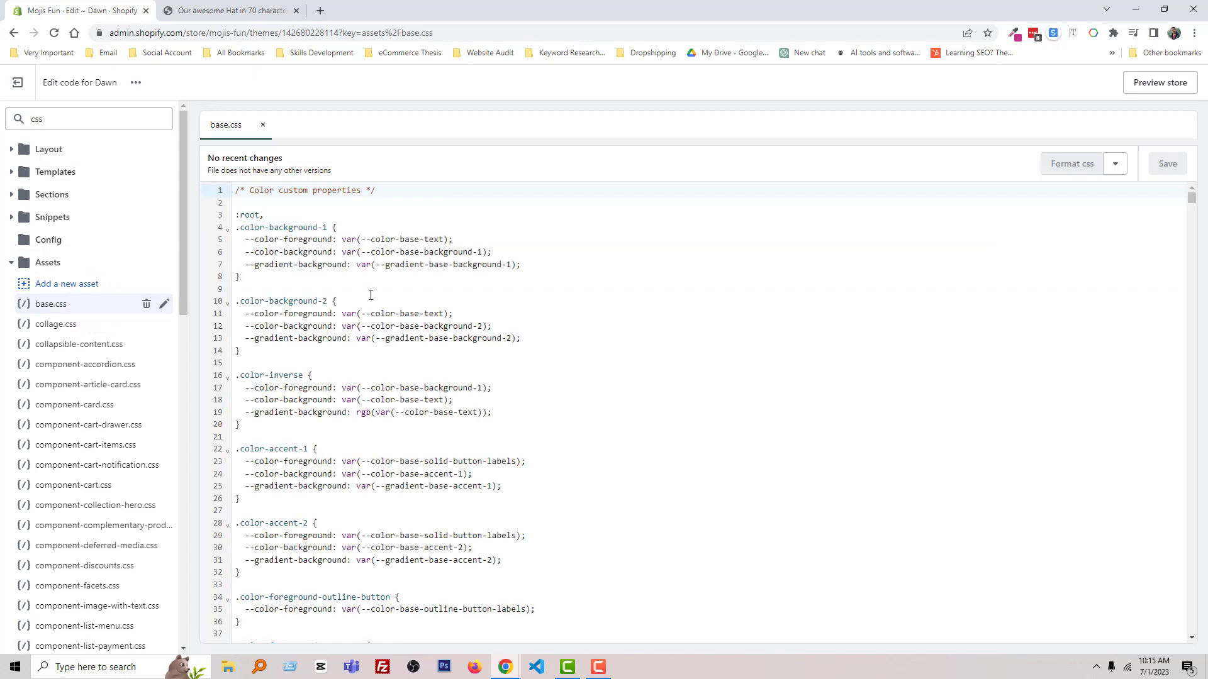
{"action": "left_click_drag", "start_coordinate": [1191, 208], "coordinate": [1205, 654]}
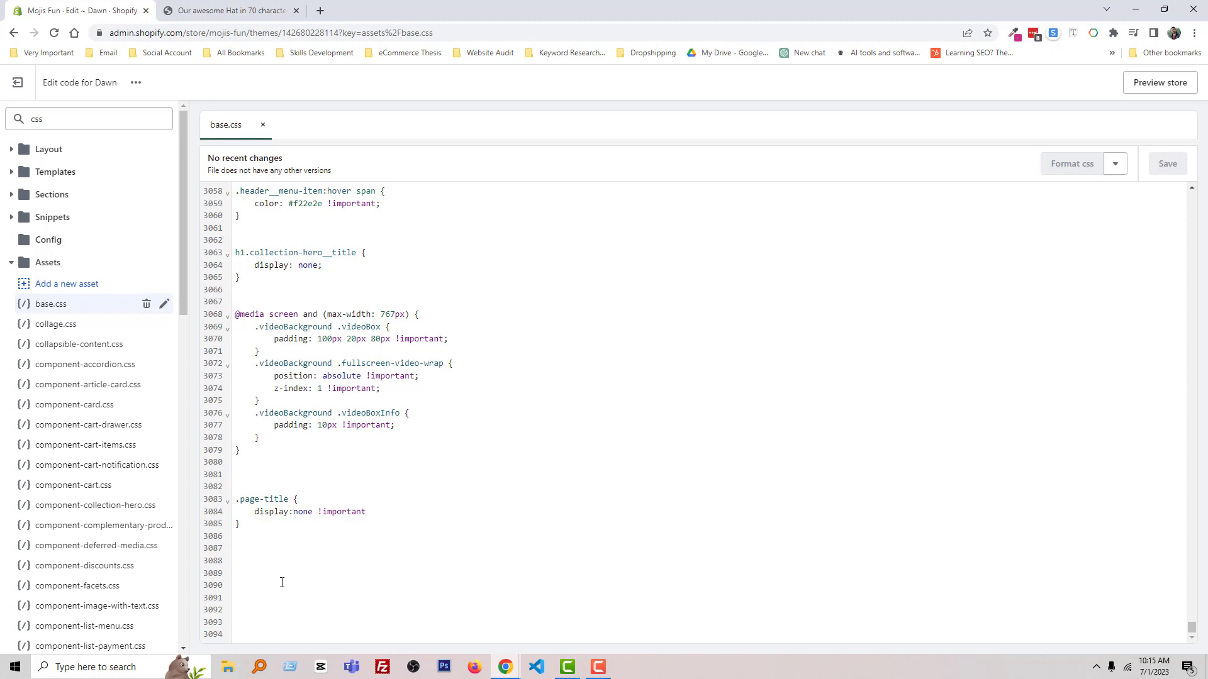
Paste cyan-violet-magenta gradient rules for .button and .shopify-payment-button at the file's end and save
{"action": "left_click", "coordinate": [286, 582]}
{"action": "key", "text": "BackSpace"}
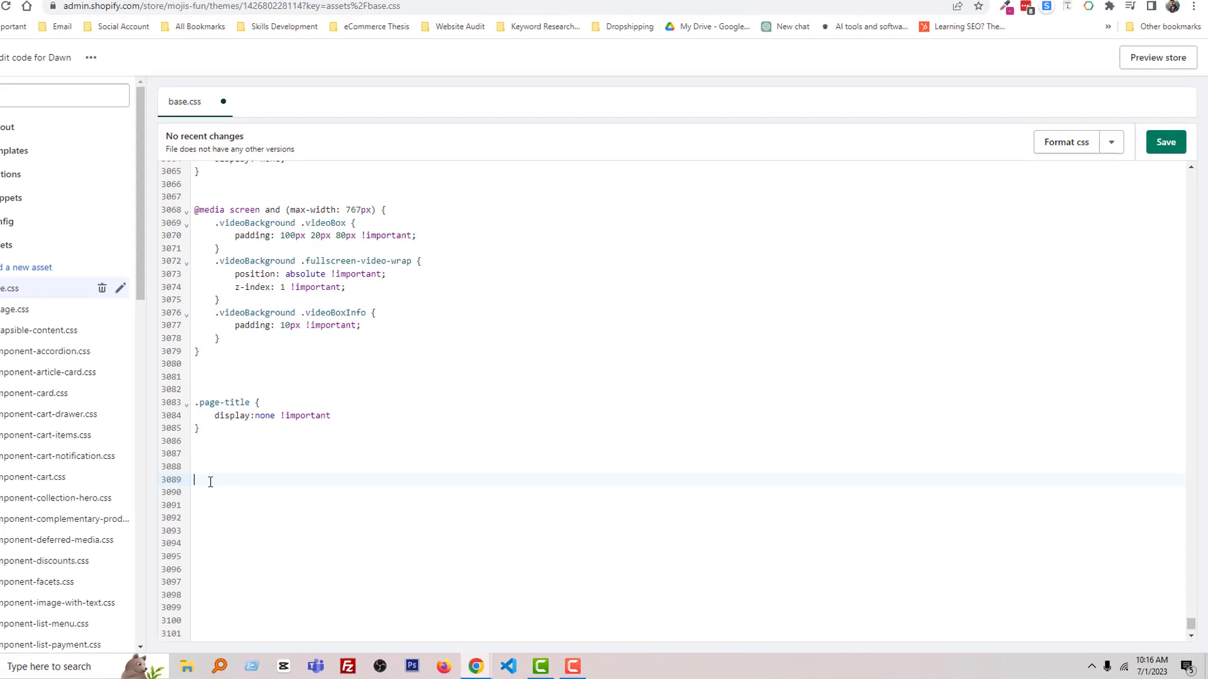
{"action": "right_click", "coordinate": [69, 454]}
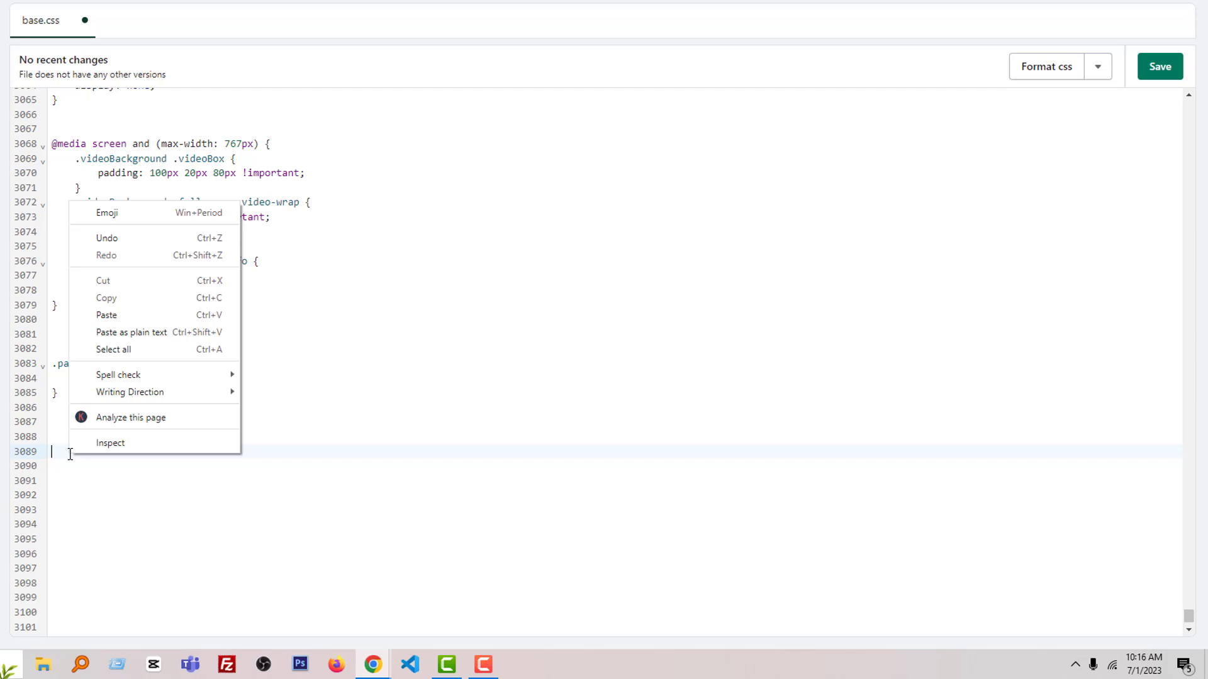
{"action": "left_click", "coordinate": [130, 317]}
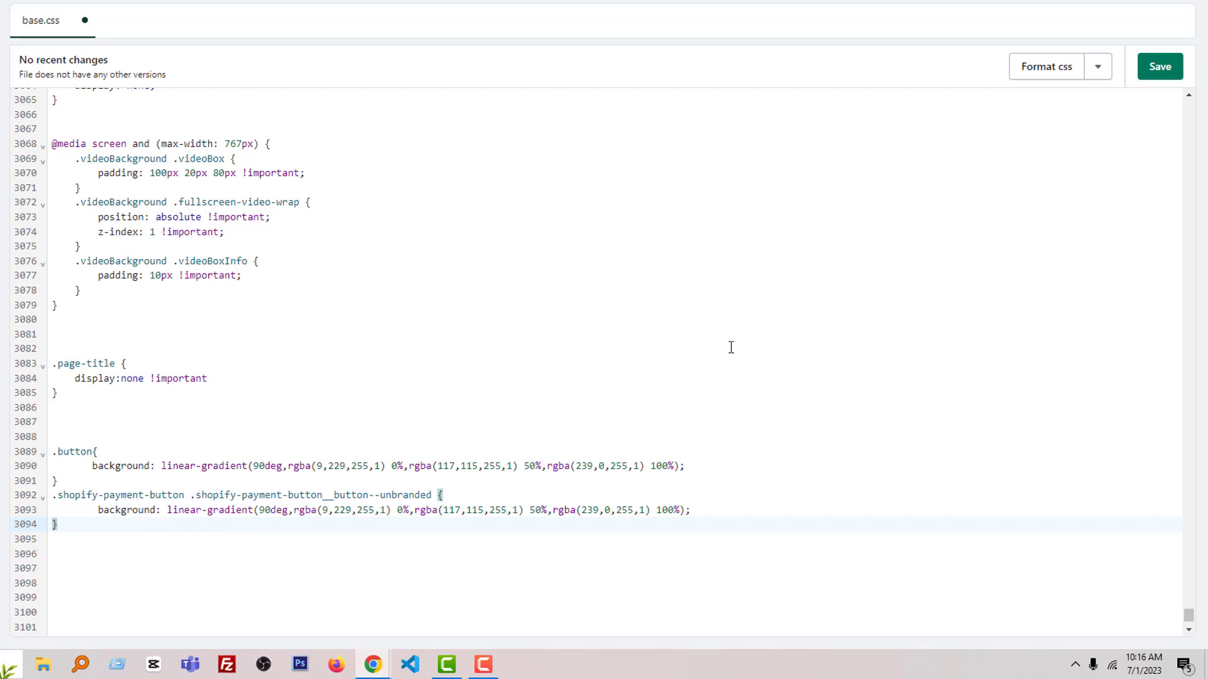
{"action": "left_click", "coordinate": [1159, 75]}
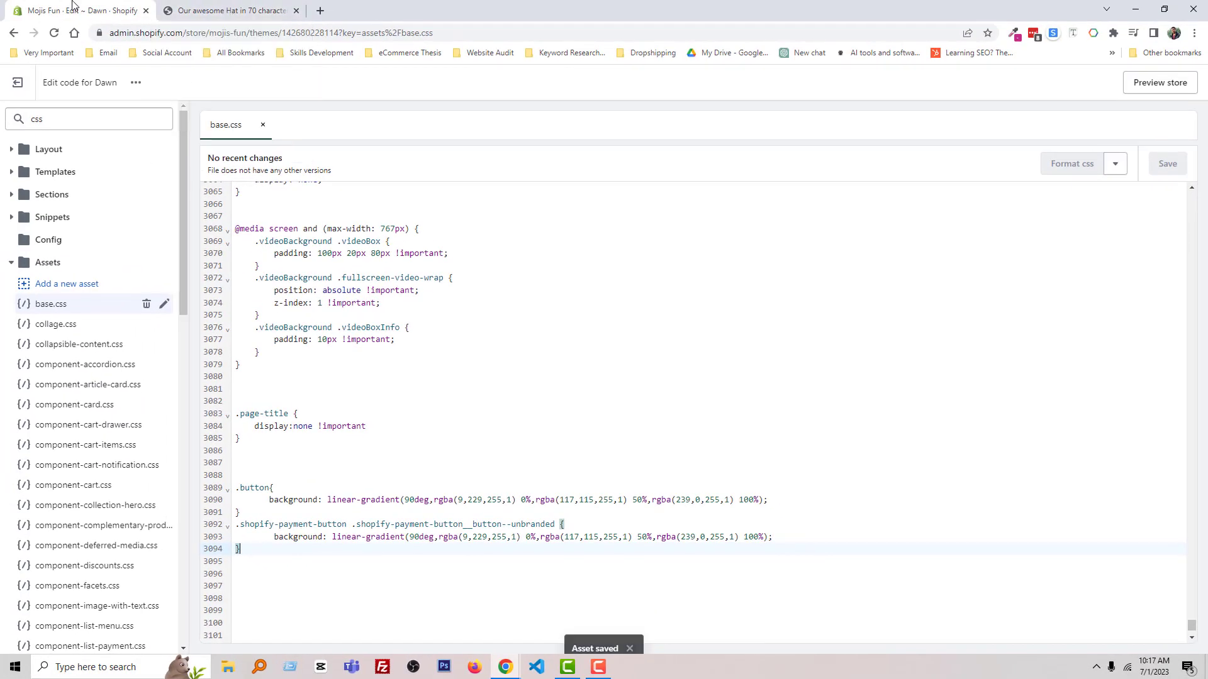
Reload the Example Hat product page to view the gradient Add to cart and Buy it now buttons
{"action": "left_click", "coordinate": [228, 5]}
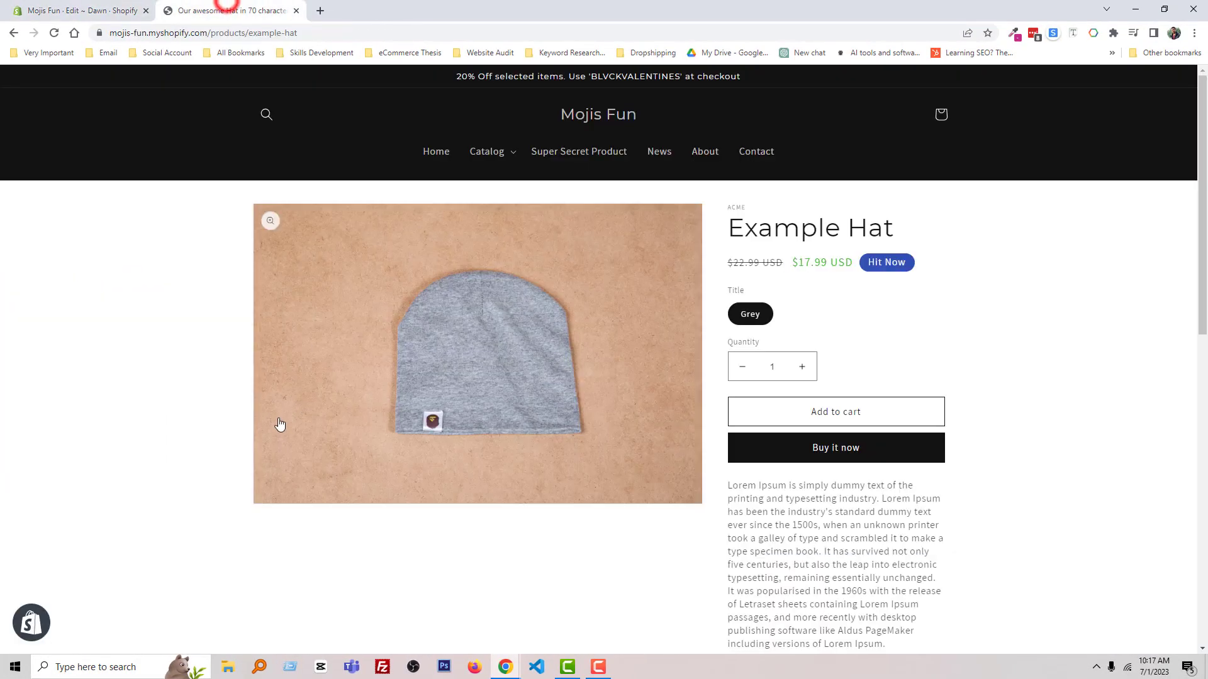
{"action": "right_click", "coordinate": [162, 383]}
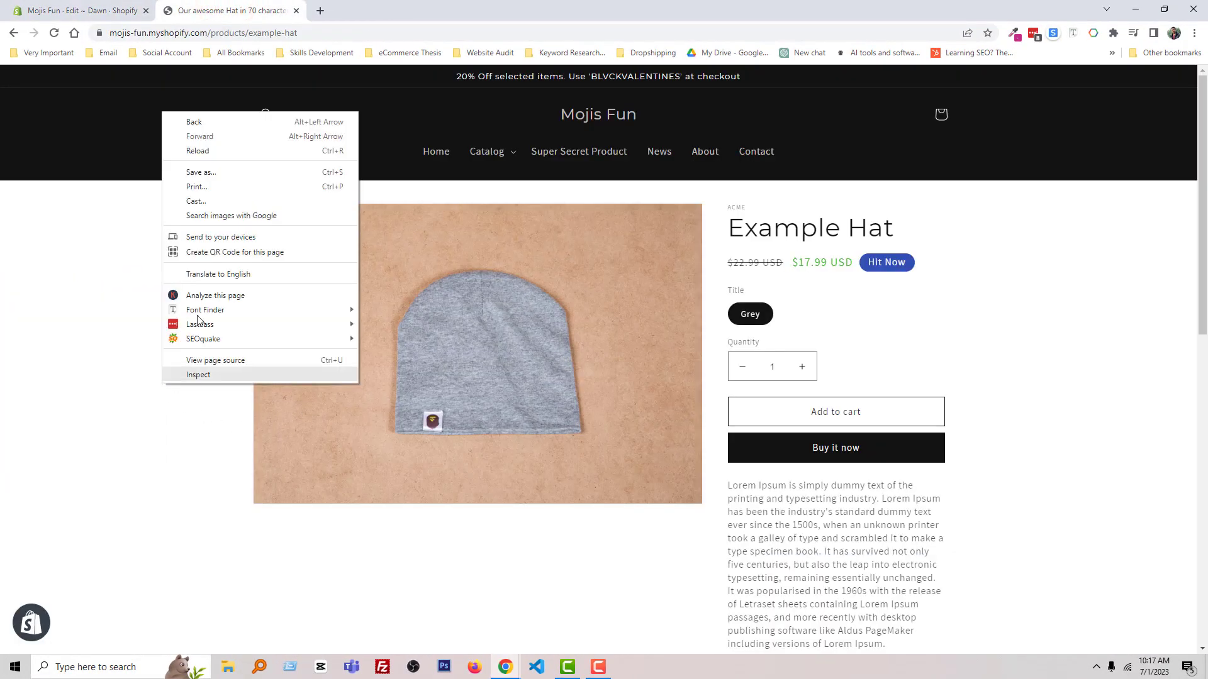
{"action": "left_click", "coordinate": [197, 152]}
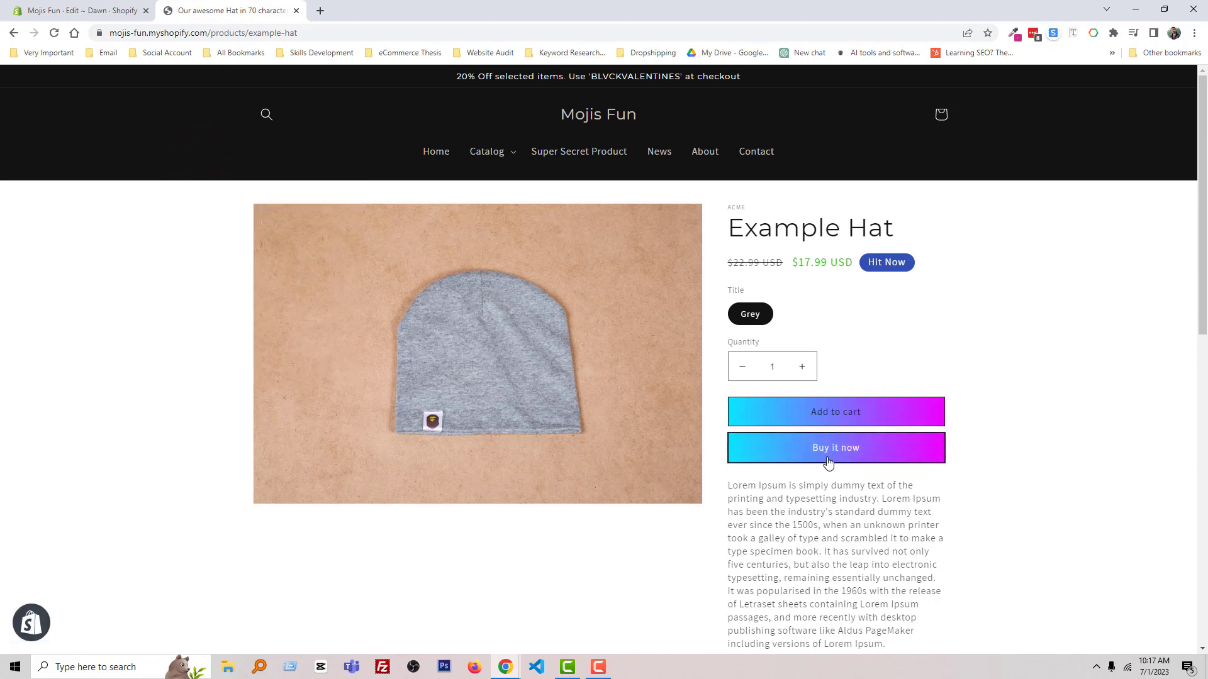
{"action": "left_click", "coordinate": [161, 454]}
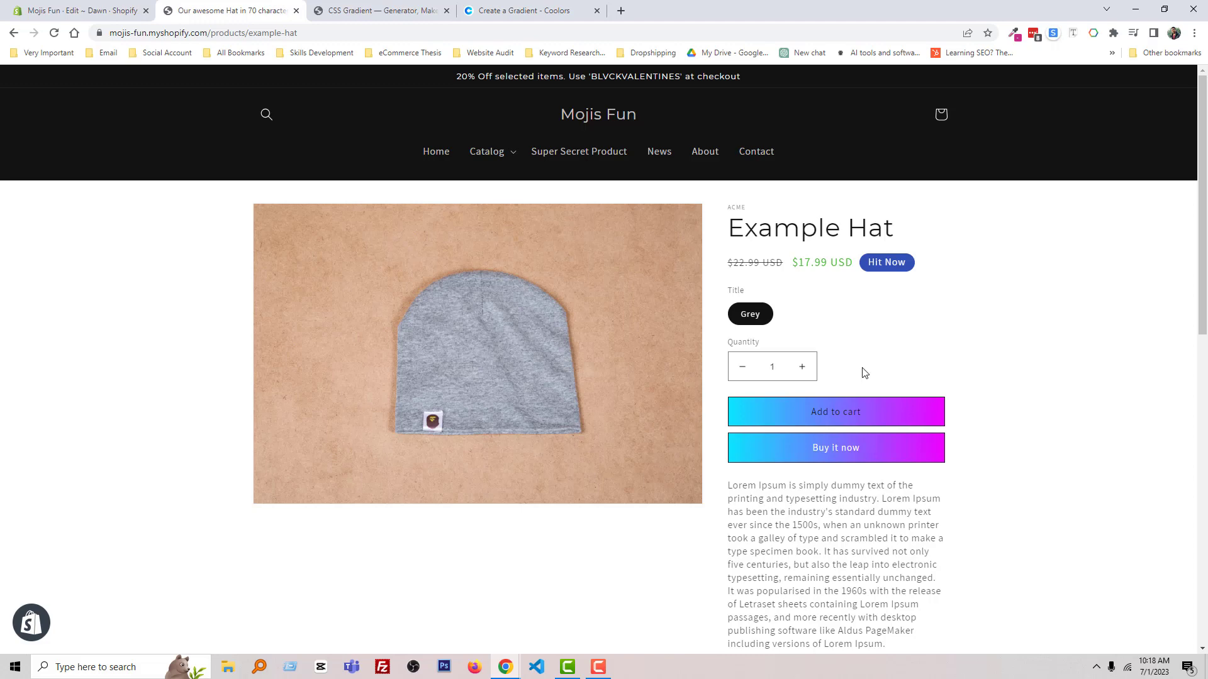
Check the purple-red-orange preset and its CSS in CSS Gradient, glancing at Coolors, then return to base.css
{"action": "left_click", "coordinate": [364, 11]}
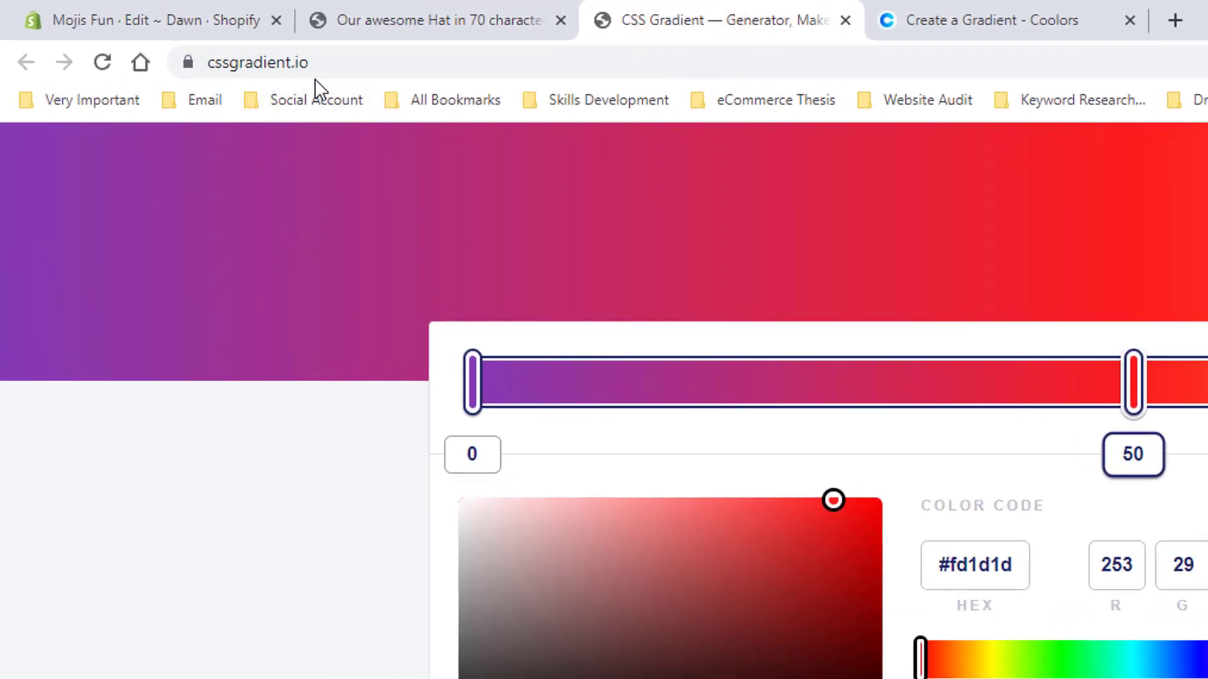
{"action": "left_click", "coordinate": [985, 12]}
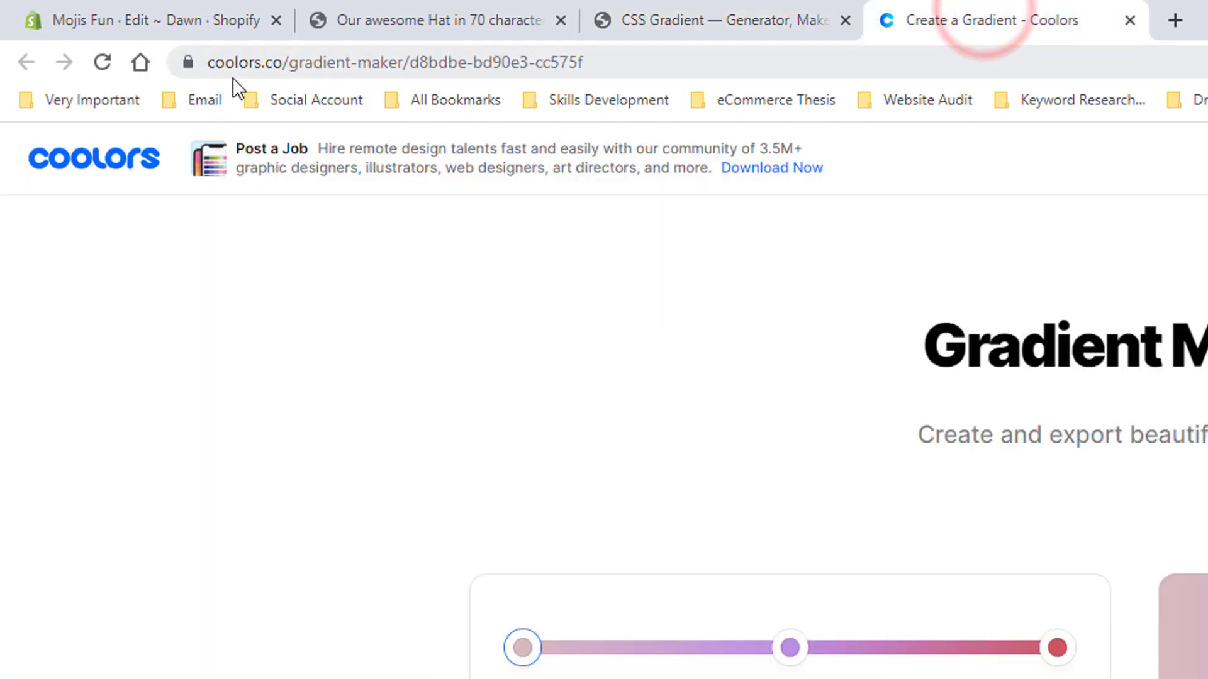
{"action": "left_click", "coordinate": [679, 23]}
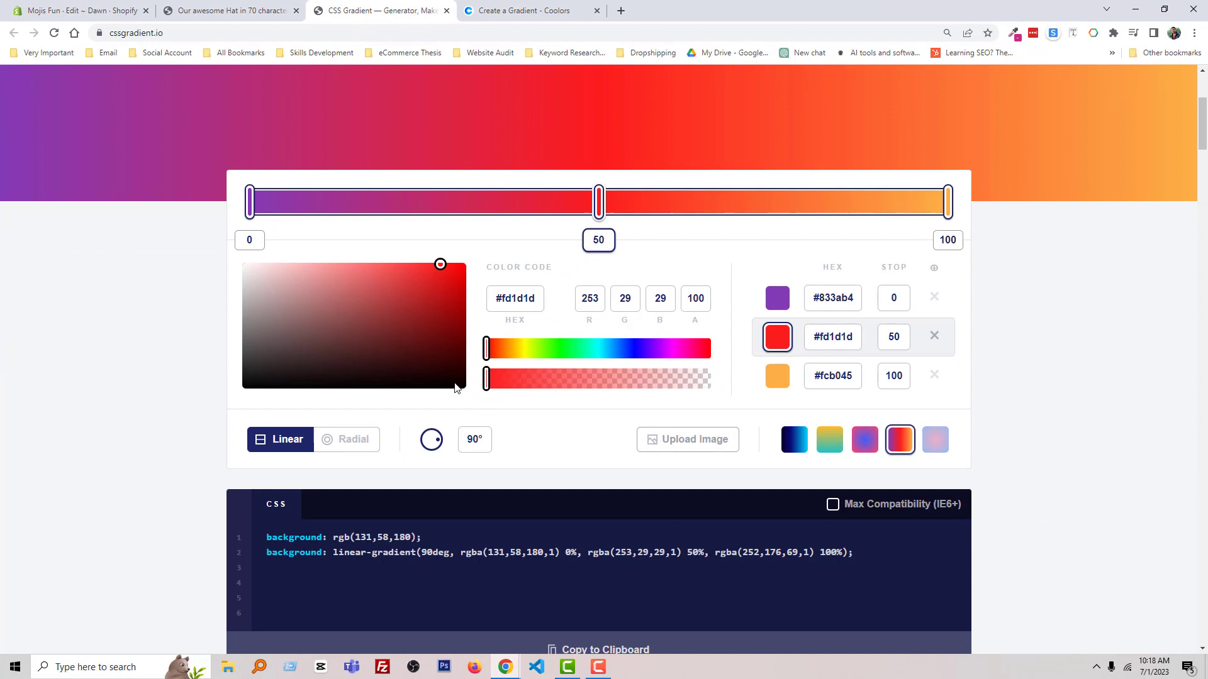
{"action": "scroll", "coordinate": [374, 489], "scroll_direction": "down", "scroll_amount": 1}
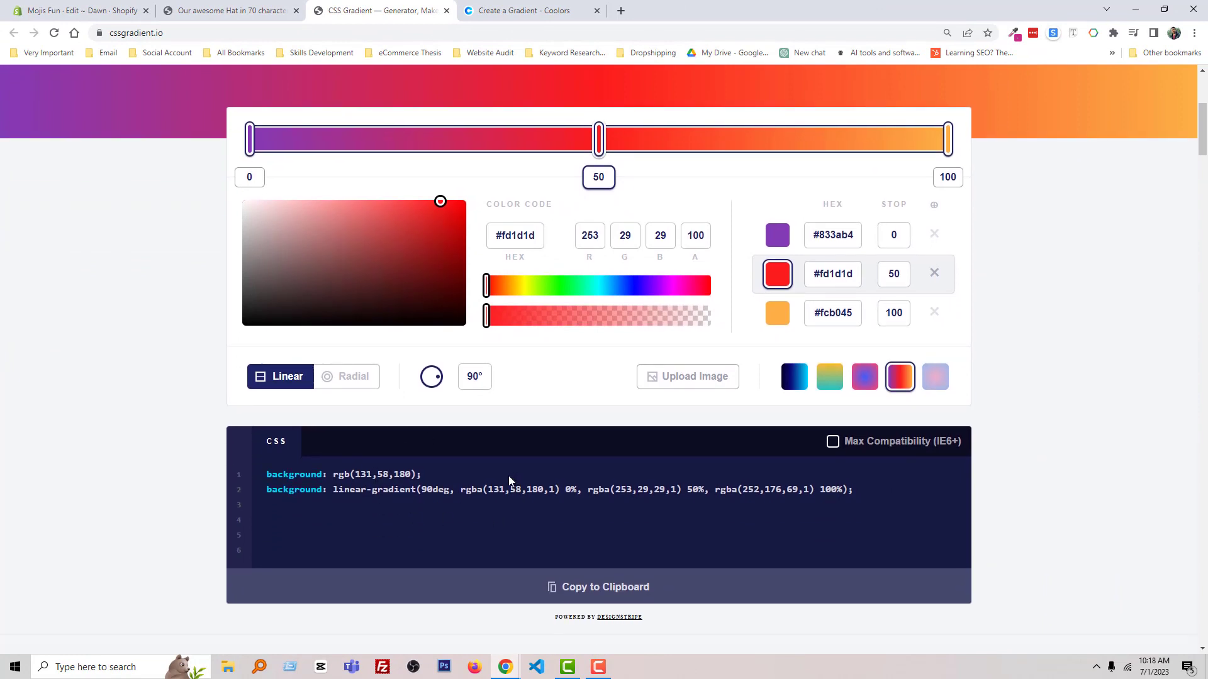
{"action": "left_click", "coordinate": [230, 10]}
{"action": "left_click", "coordinate": [111, 11]}
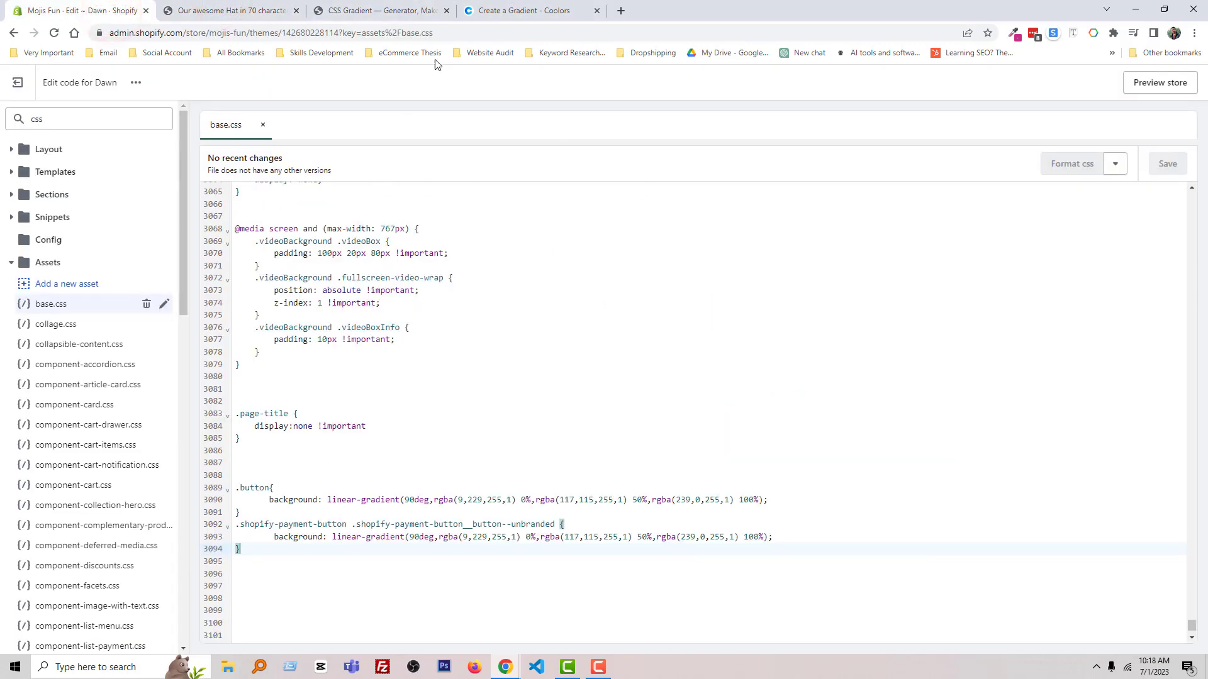
Copy the purple-red-orange gradient CSS from the CSS Gradient generator
{"action": "left_click", "coordinate": [416, 6]}
{"action": "scroll", "coordinate": [538, 339], "scroll_direction": "up", "scroll_amount": 5}
{"action": "scroll", "coordinate": [537, 340], "scroll_direction": "down", "scroll_amount": 2}
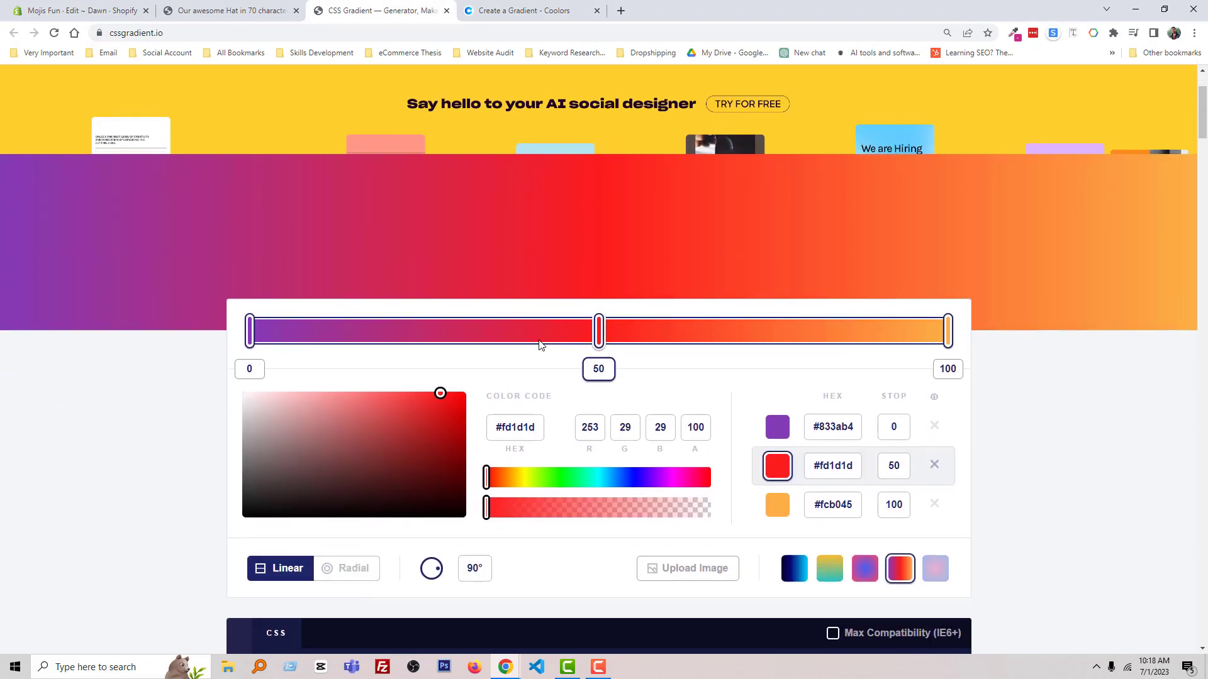
{"action": "scroll", "coordinate": [539, 340], "scroll_direction": "down", "scroll_amount": 6}
{"action": "scroll", "coordinate": [538, 340], "scroll_direction": "up", "scroll_amount": 2}
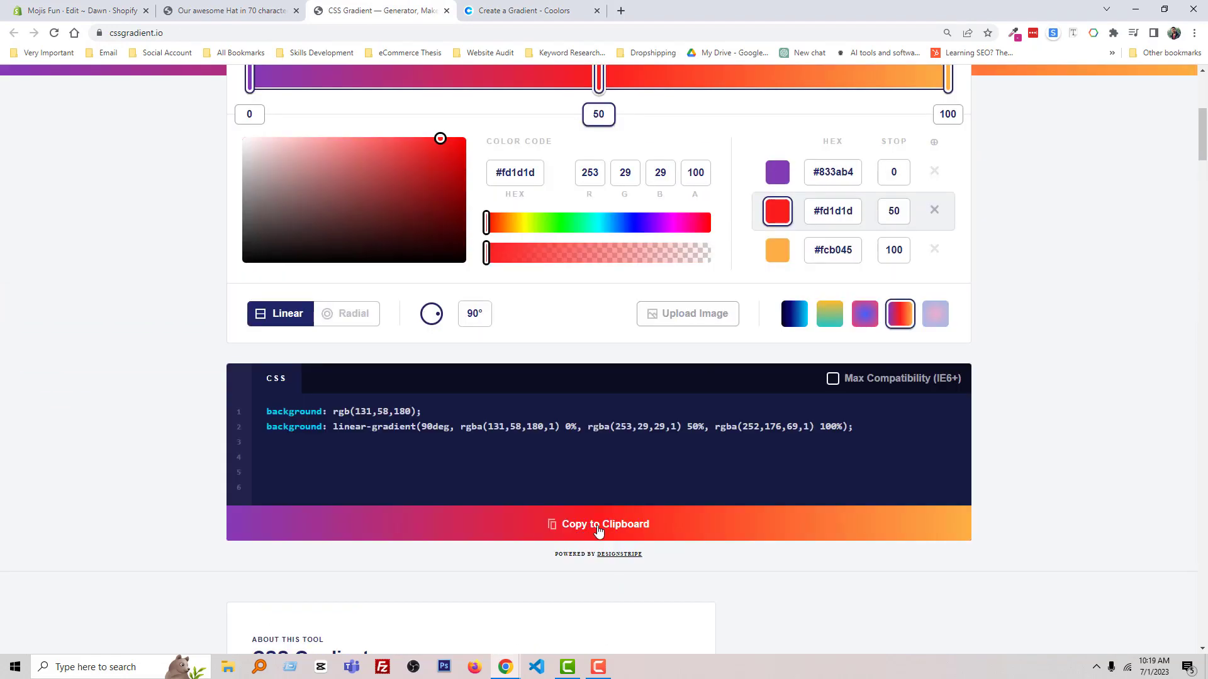
{"action": "left_click", "coordinate": [610, 530]}
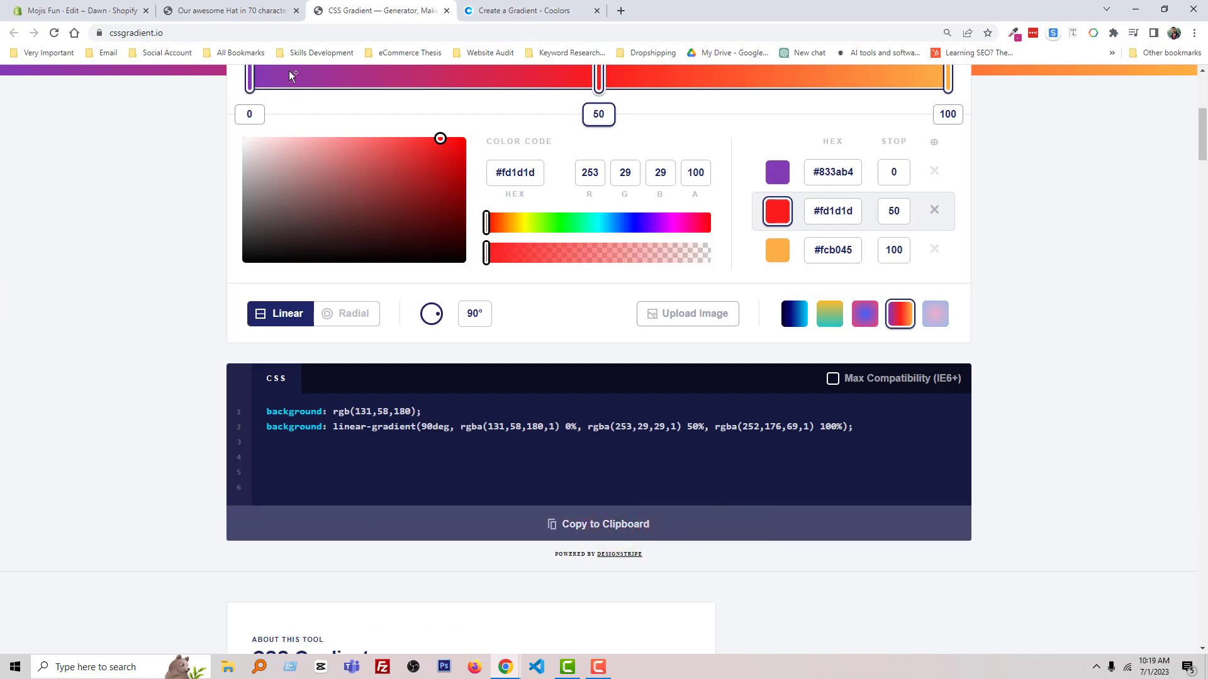
Paste the new gradient into the .button rule, replacing the old cyan-to-magenta line
{"action": "left_click", "coordinate": [94, 10]}
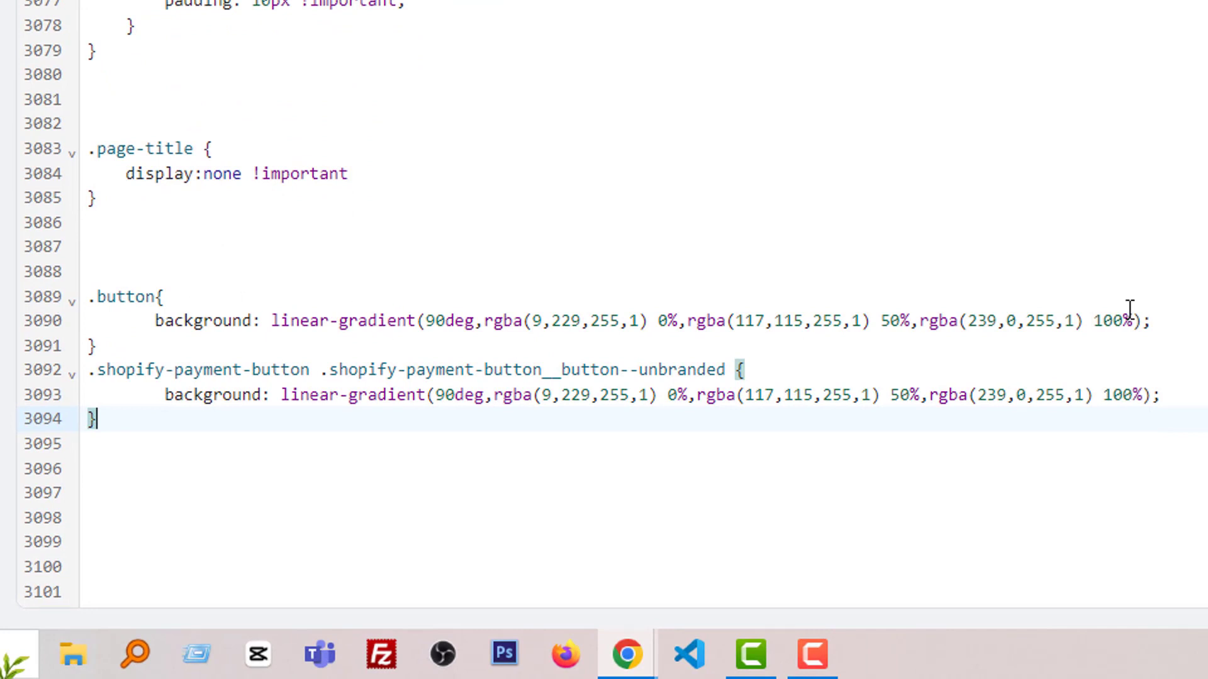
{"action": "left_click", "coordinate": [1165, 316]}
{"action": "key", "text": "Return"}
{"action": "key", "text": "Return"}
{"action": "key", "text": "Return"}
{"action": "key", "text": "Return"}
{"action": "left_click", "coordinate": [177, 391]}
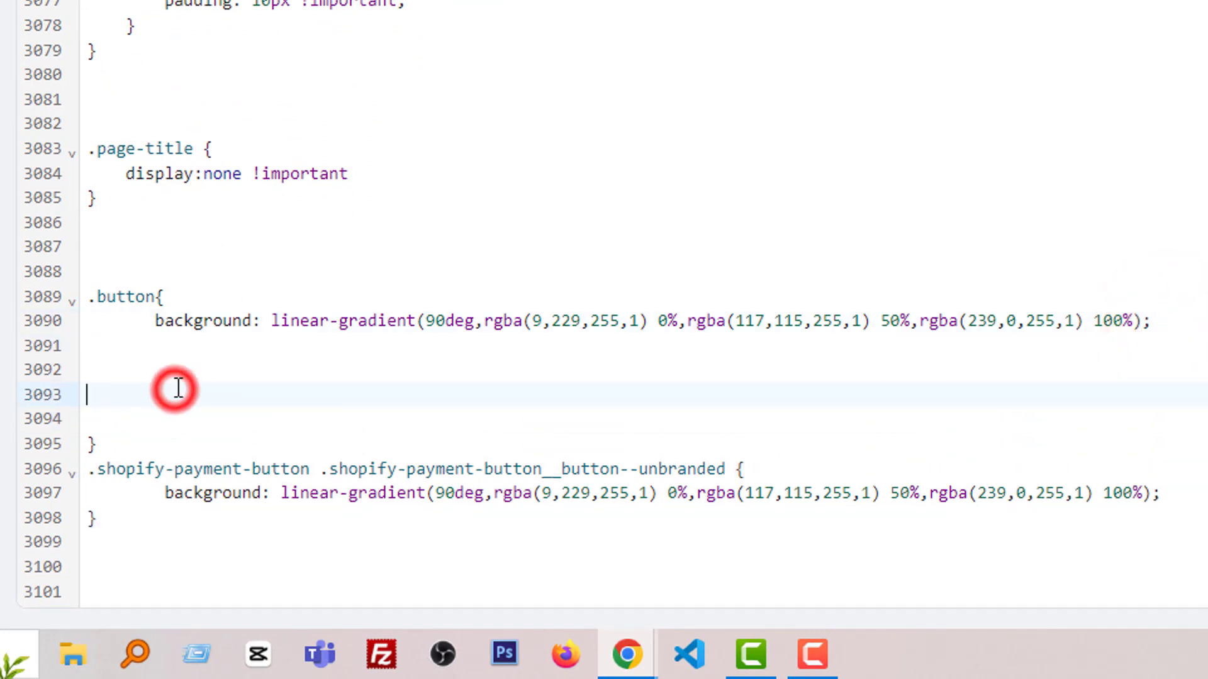
{"action": "type", "text": "background: rgb(131,58,180); background: linear-gradient(90deg, rgba(131,58,180,1) 0%, rgba(253,29,29,1) 50%, rgba(252,176,69,1) 100%);"}
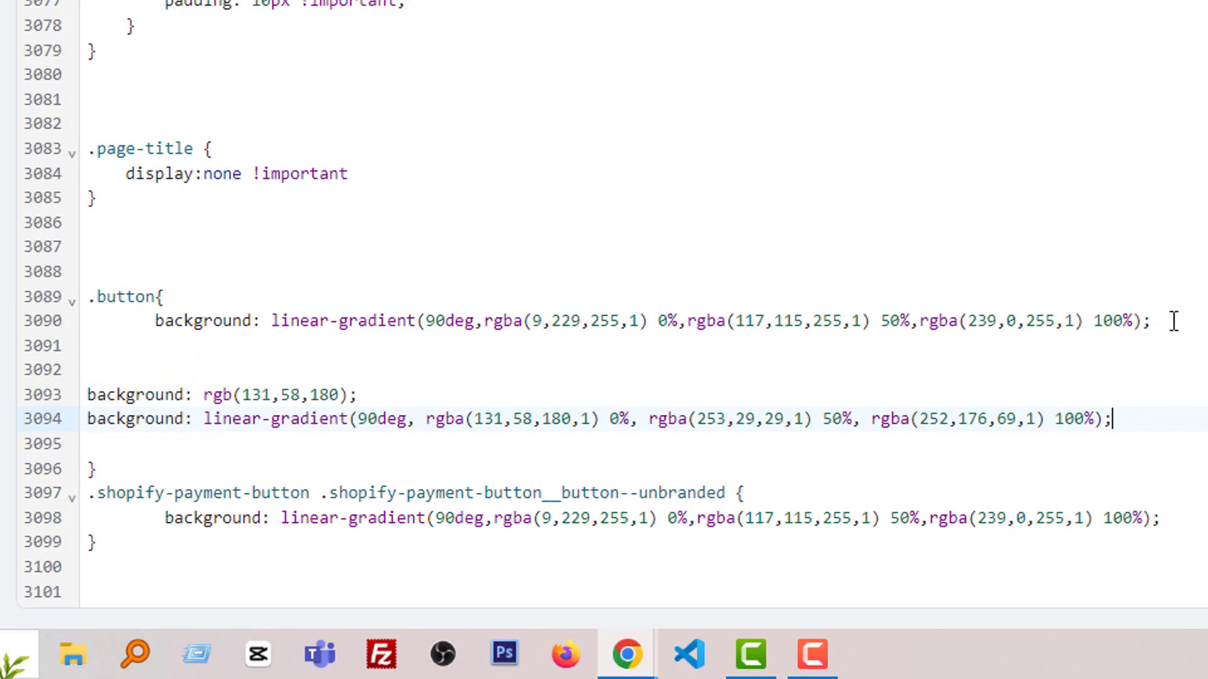
{"action": "left_click_drag", "start_coordinate": [1173, 321], "coordinate": [1174, 298]}
{"action": "key", "text": "BackSpace"}
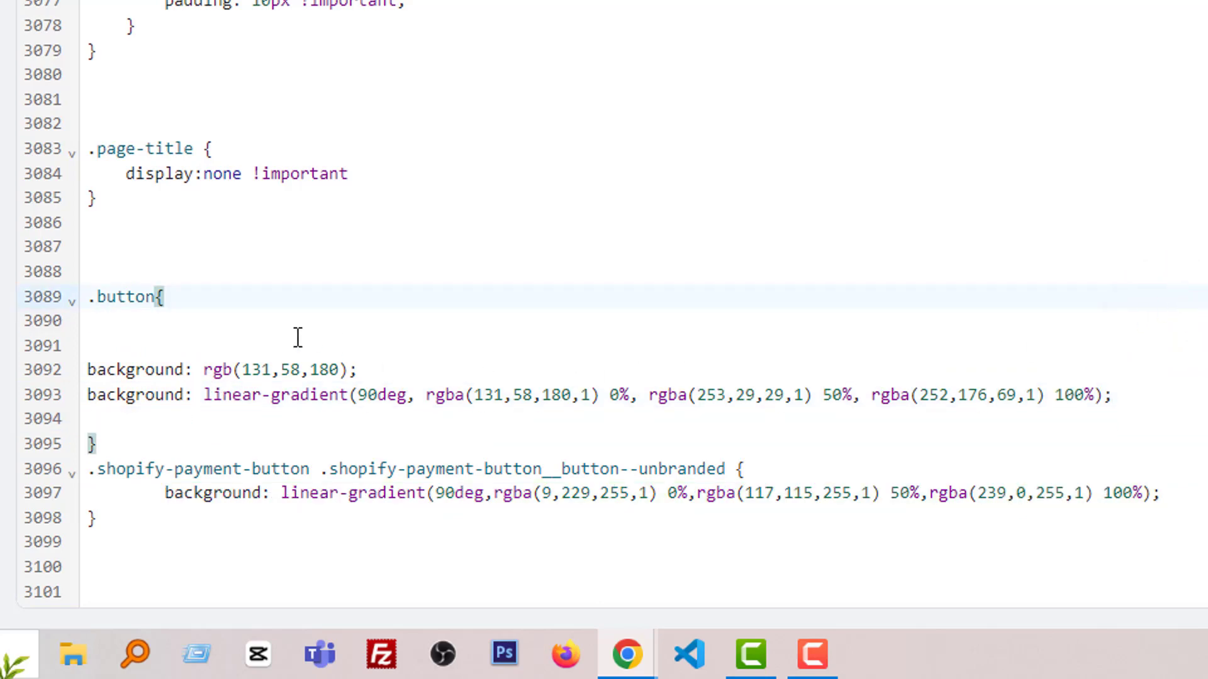
Remove leftover blank lines in the .button rule and save base.css
{"action": "left_click", "coordinate": [259, 329]}
{"action": "key", "text": "BackSpace"}
{"action": "left_click", "coordinate": [308, 315]}
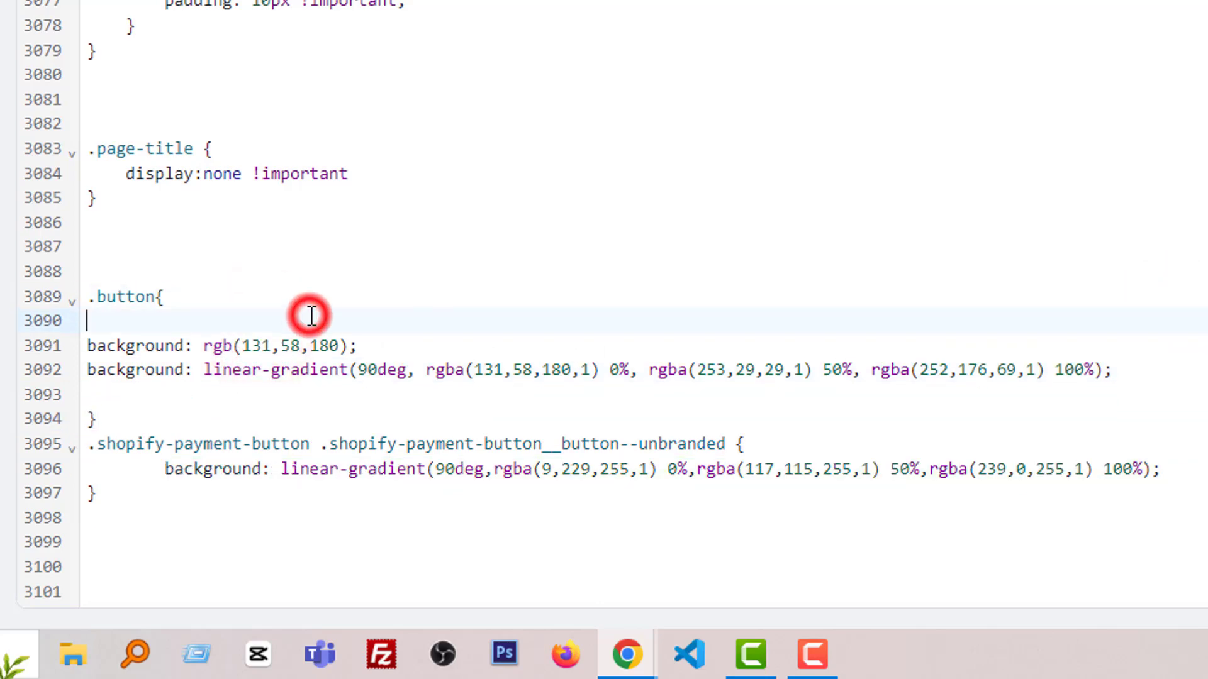
{"action": "key", "text": "BackSpace"}
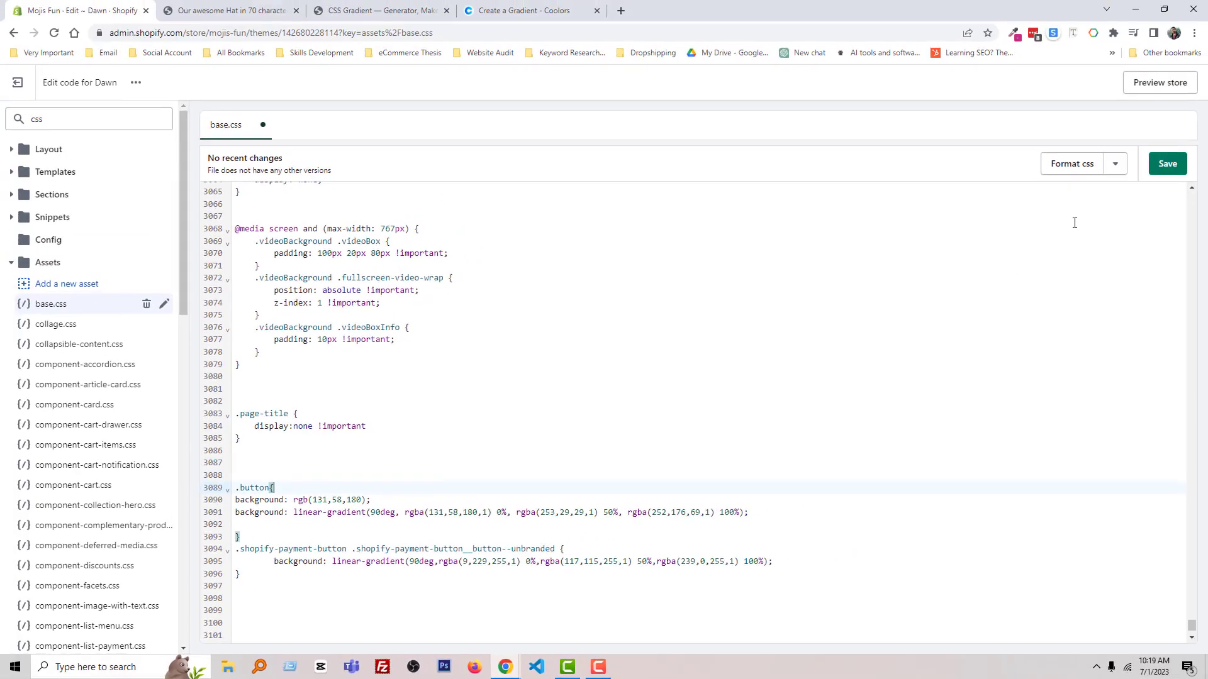
{"action": "left_click", "coordinate": [1166, 164]}
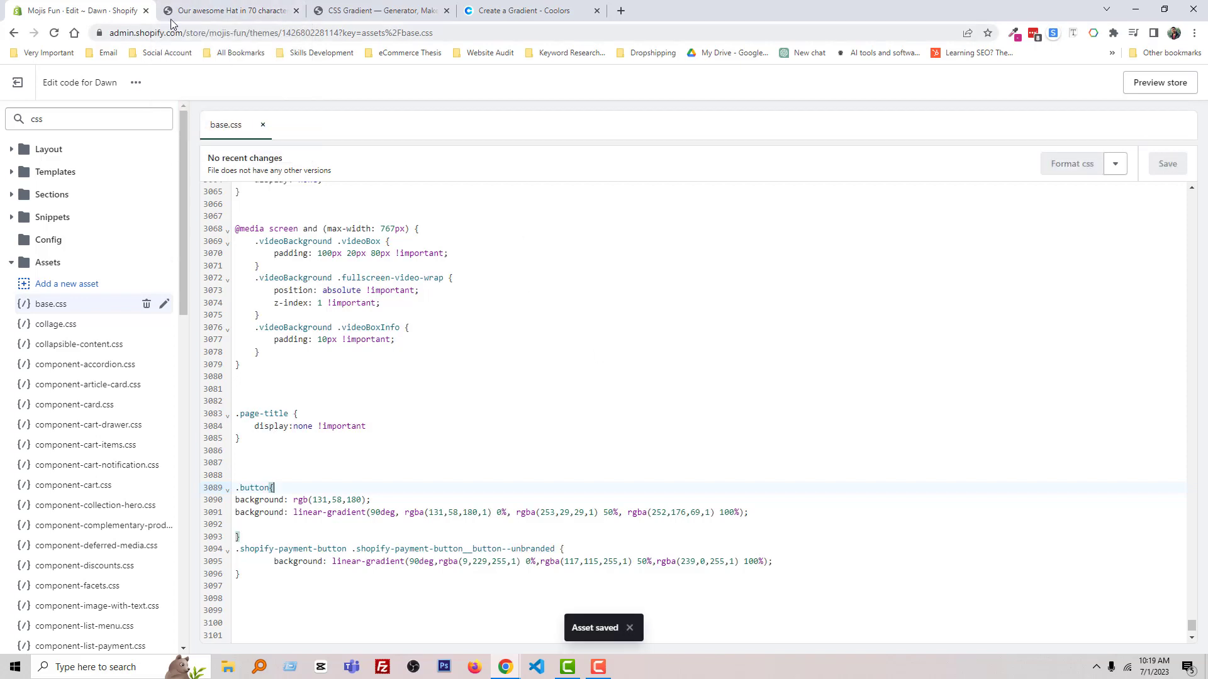
Reload the Example Hat page to check the purple-to-orange Add to cart, then move to Coolors
{"action": "left_click", "coordinate": [208, 10]}
{"action": "right_click", "coordinate": [216, 319]}
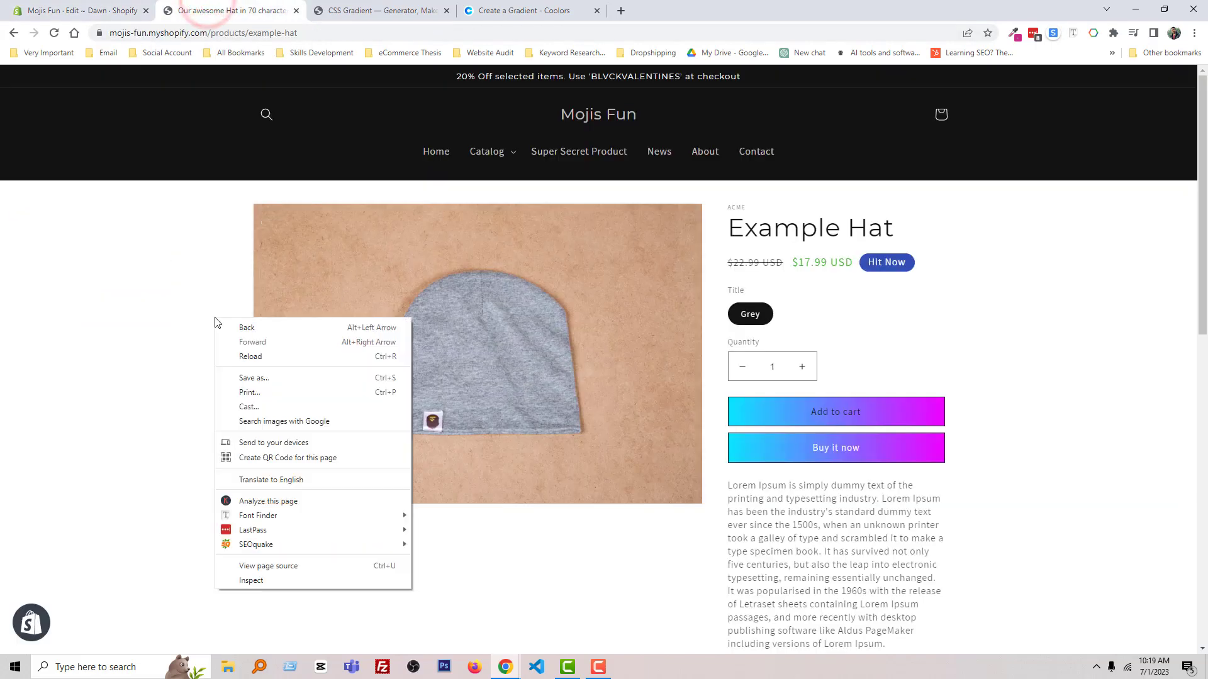
{"action": "left_click", "coordinate": [239, 357]}
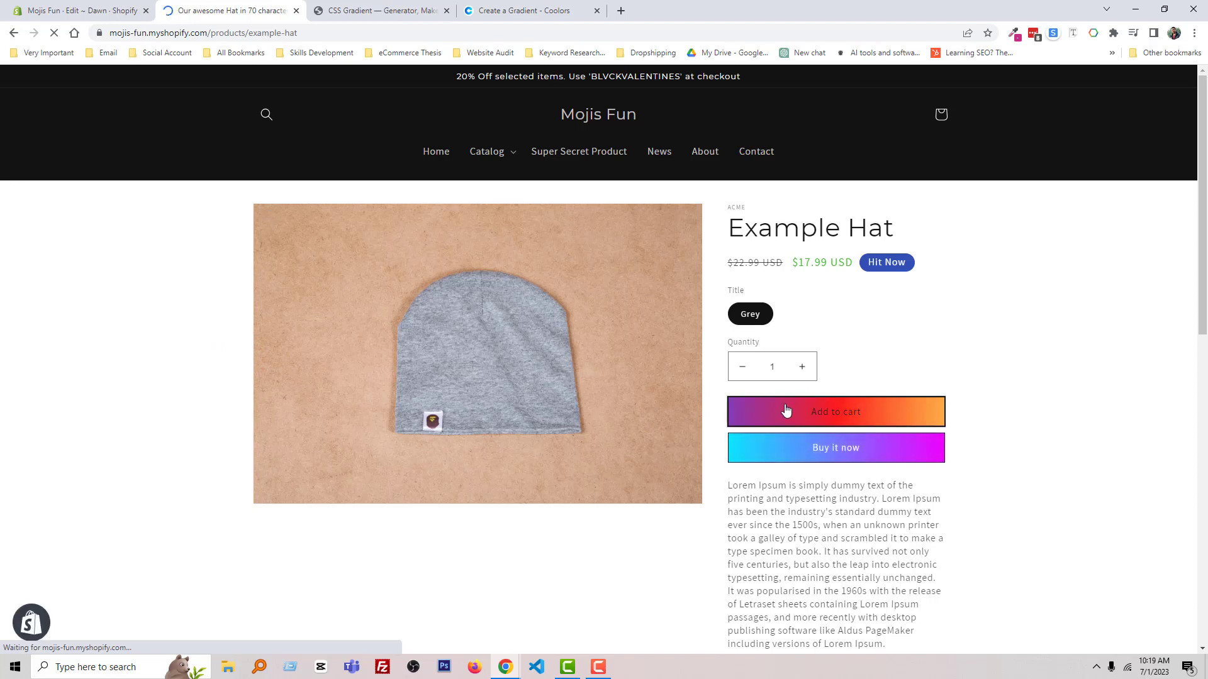
{"action": "key", "text": "ctrl+4"}
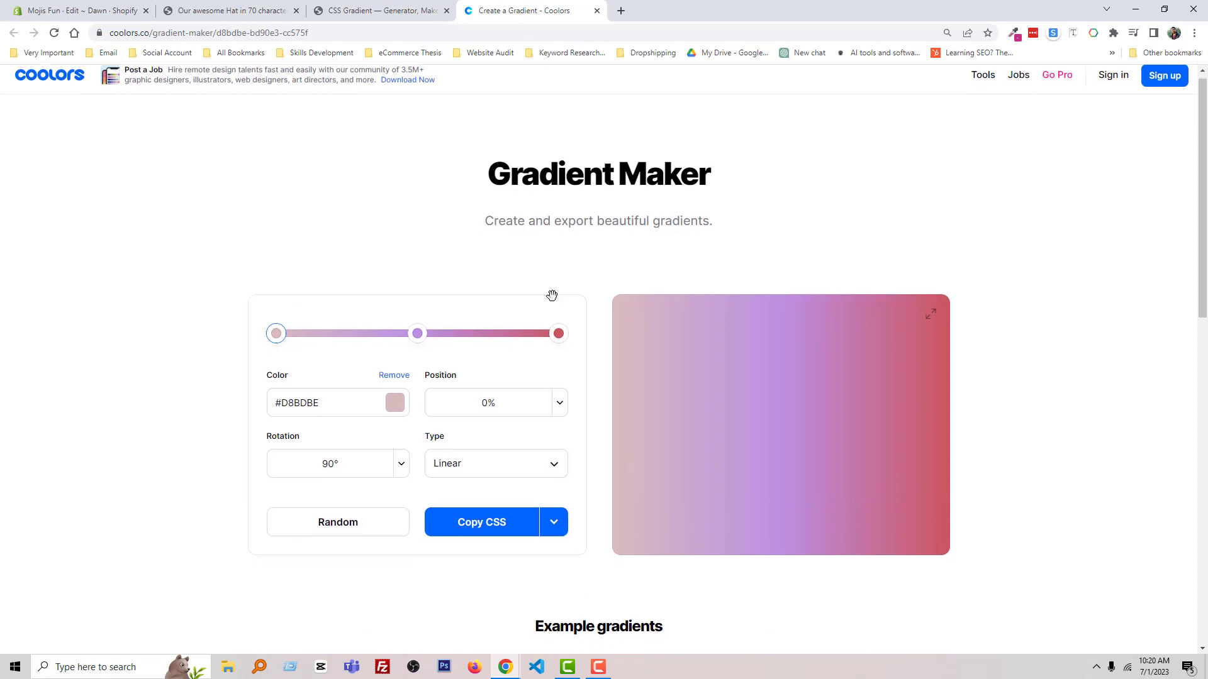
Copy the CSS of Coolors' blue-to-cyan example gradient to the clipboard
{"action": "scroll", "coordinate": [553, 296], "scroll_direction": "down", "scroll_amount": 6}
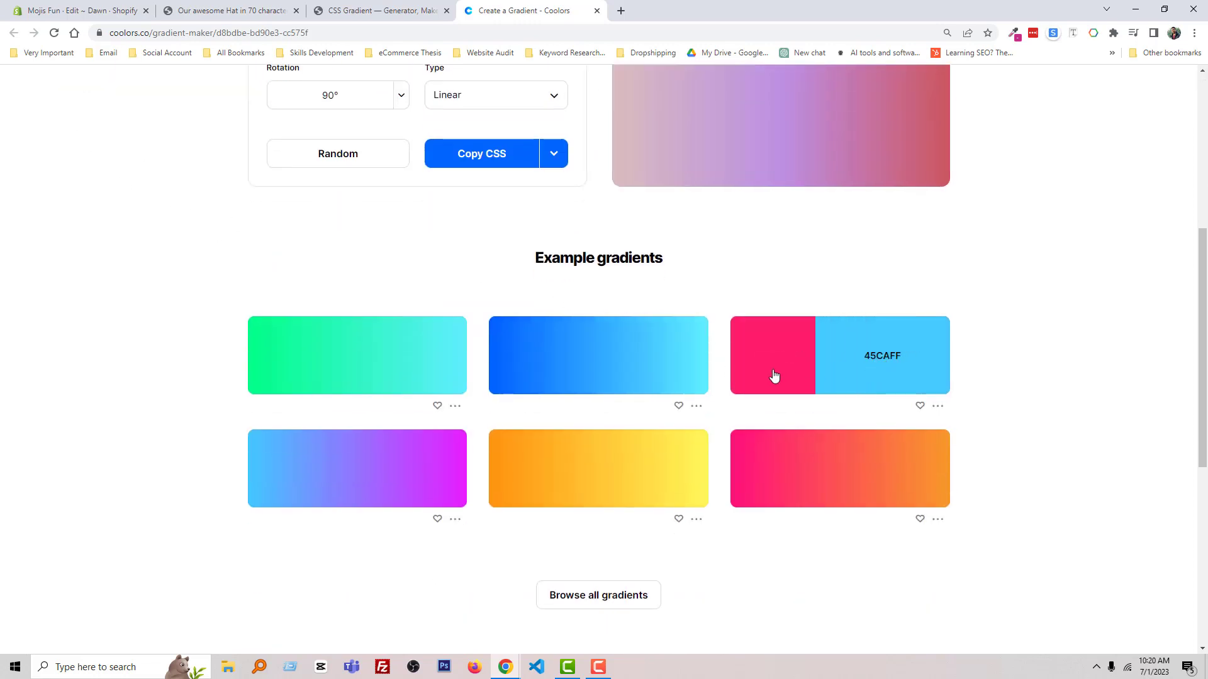
{"action": "left_click", "coordinate": [697, 408]}
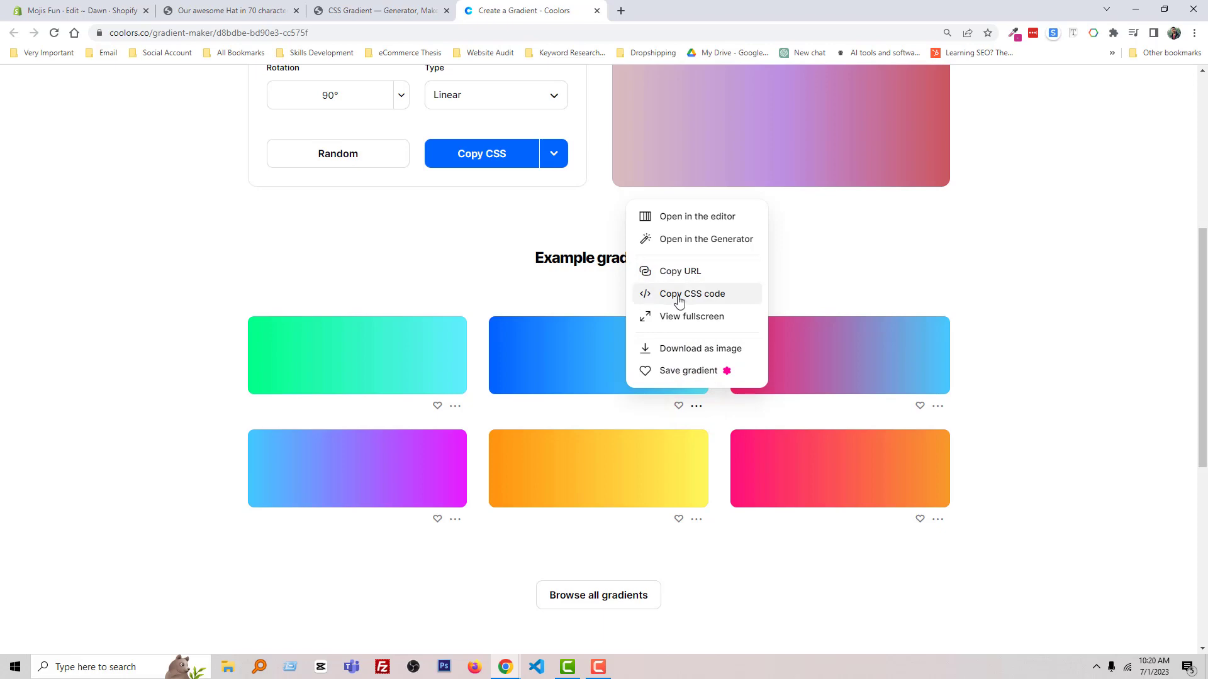
{"action": "left_click", "coordinate": [719, 294]}
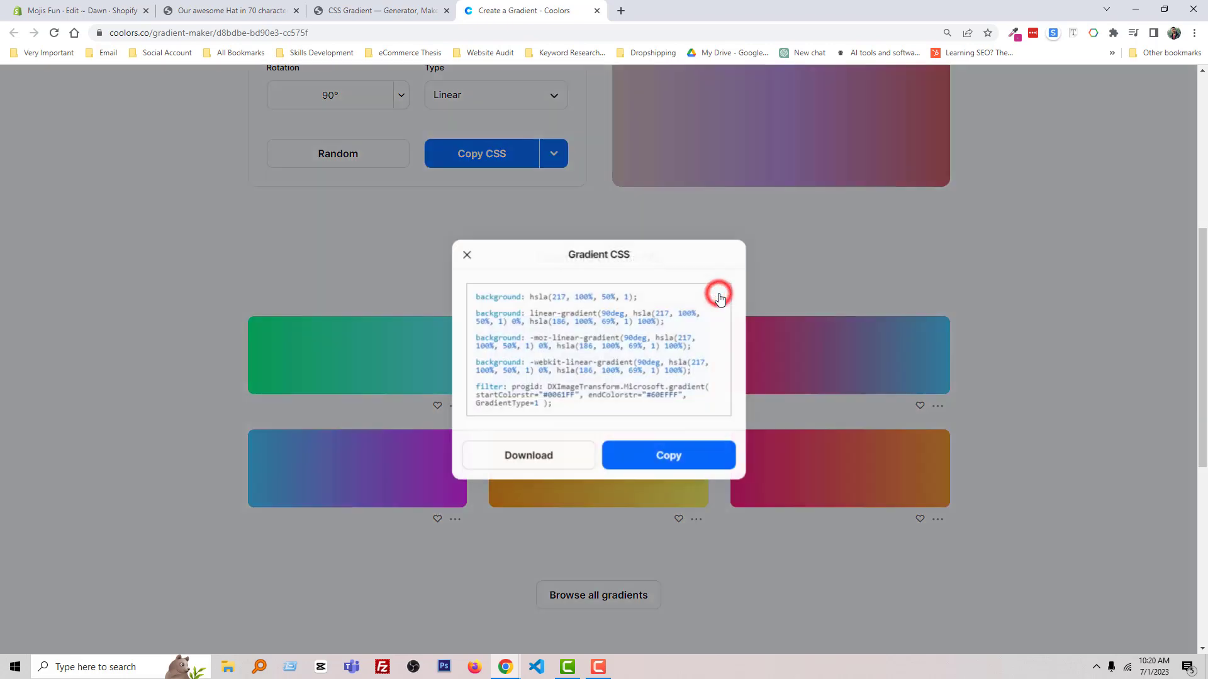
{"action": "left_click", "coordinate": [668, 455]}
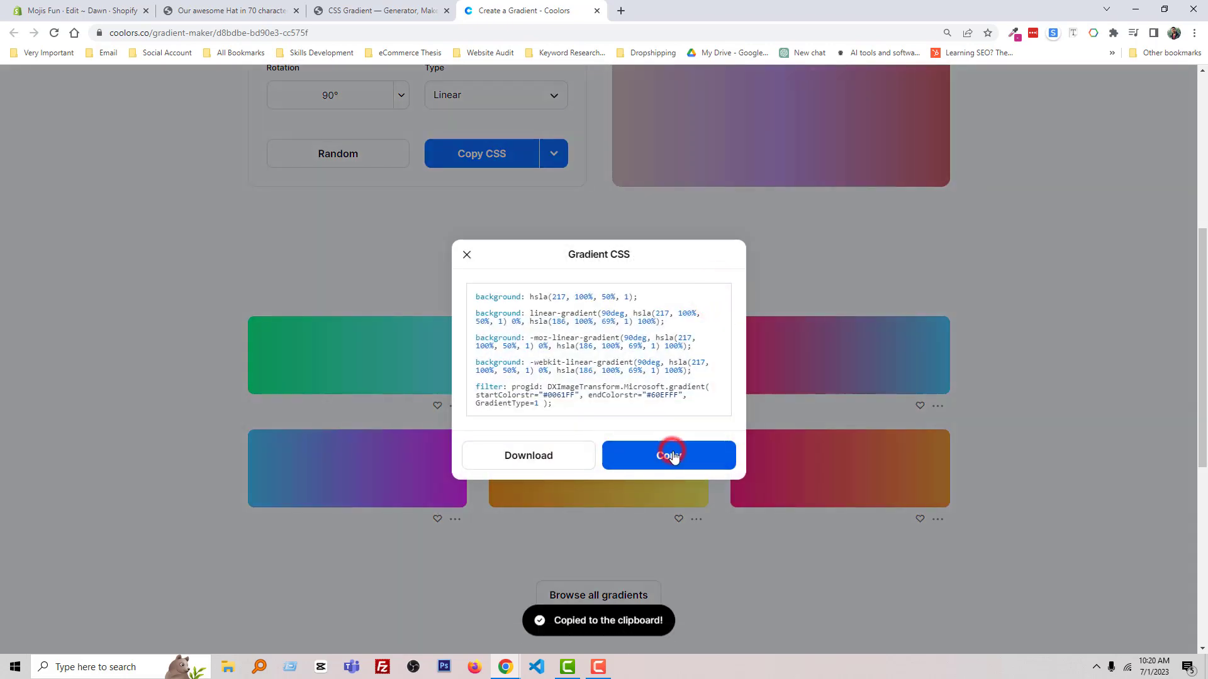
{"action": "left_click", "coordinate": [230, 10]}
Paste the blue Coolors gradient into .shopify-payment-button, replacing its old gradient line
{"action": "left_click", "coordinate": [98, 8]}
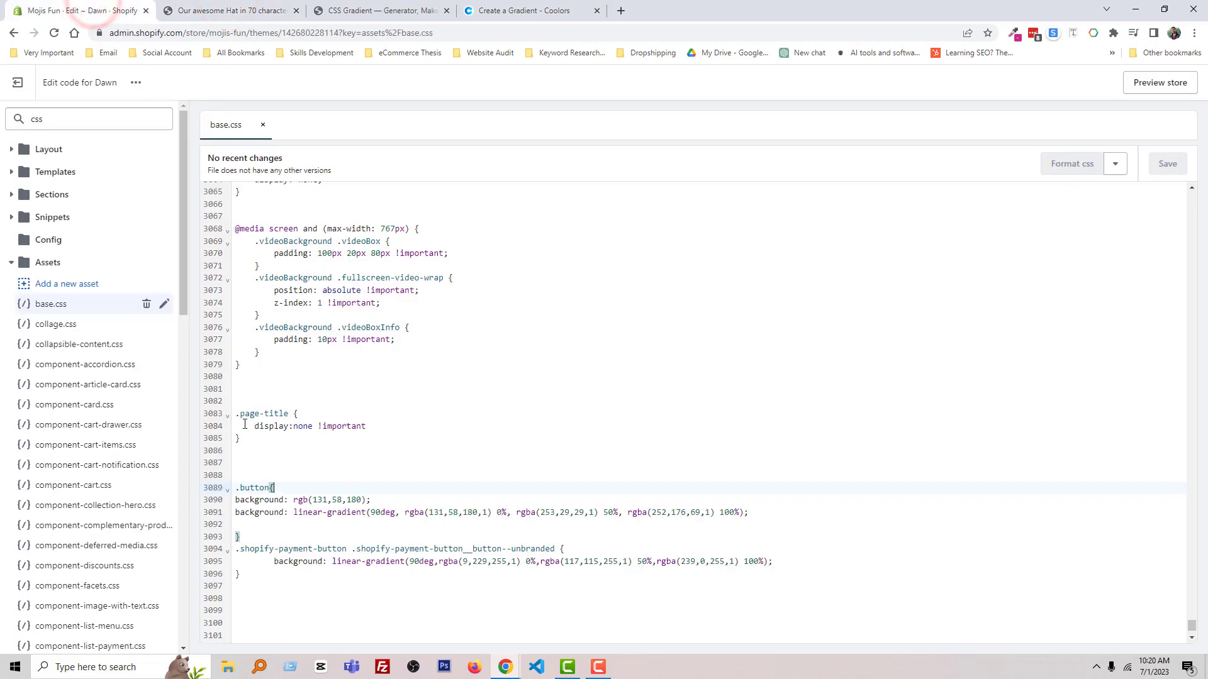
{"action": "scroll", "coordinate": [279, 459], "scroll_direction": "down", "scroll_amount": 3}
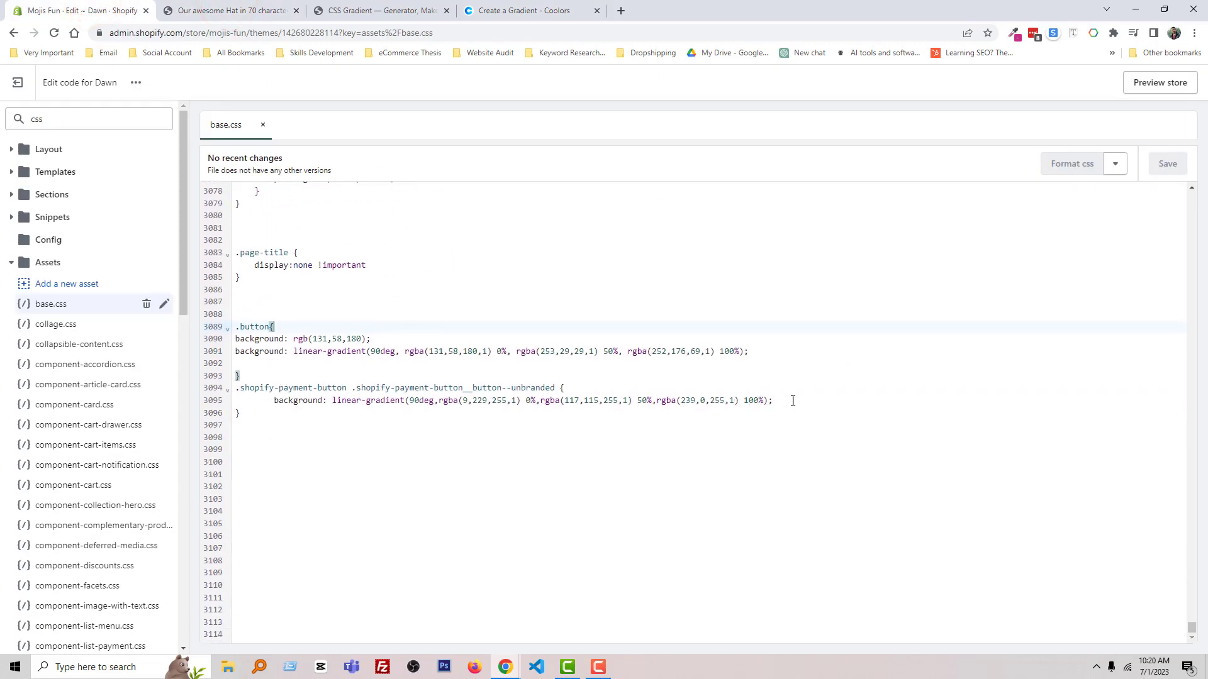
{"action": "left_click", "coordinate": [792, 401]}
{"action": "key", "text": "Return"}
{"action": "key", "text": "Return"}
{"action": "key", "text": "Return"}
{"action": "left_click", "coordinate": [280, 434]}
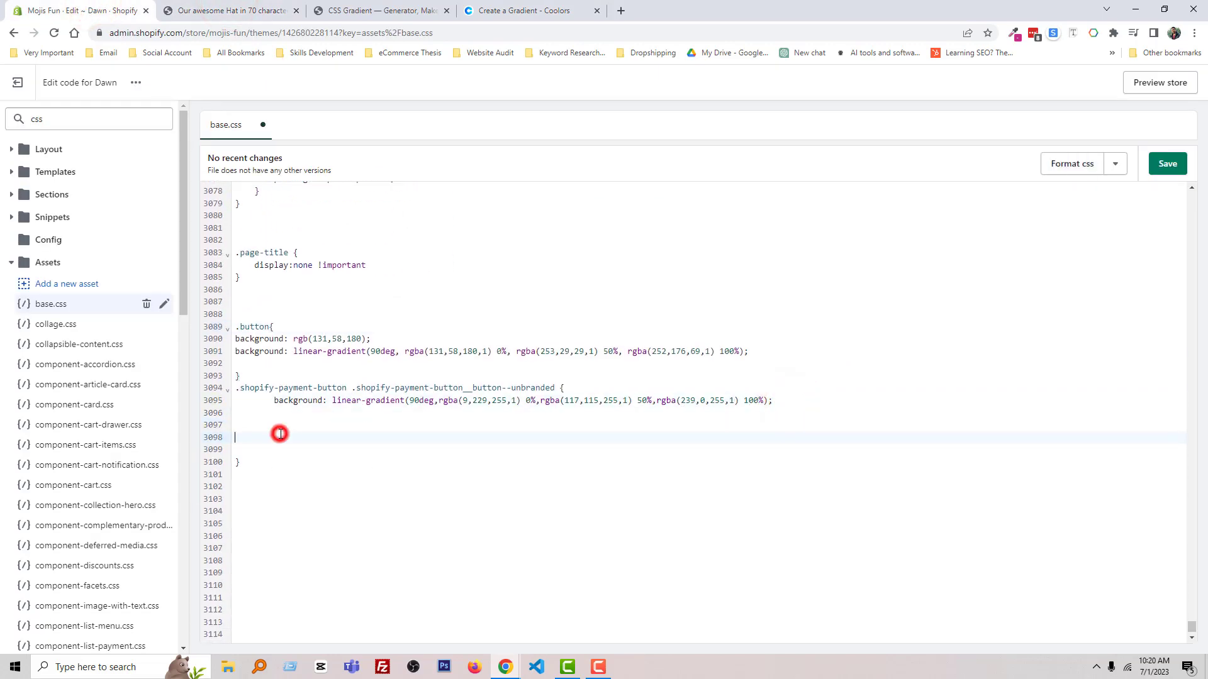
{"action": "right_click", "coordinate": [280, 434]}
{"action": "left_click", "coordinate": [318, 526]}
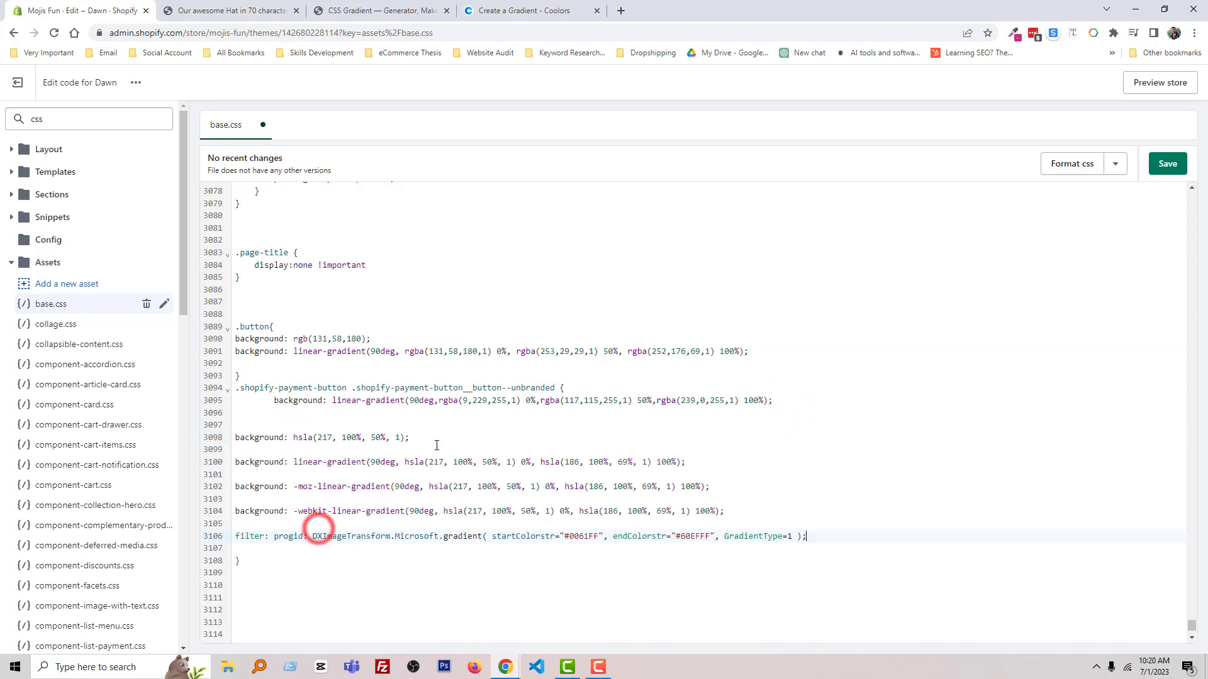
{"action": "triple_click", "coordinate": [791, 400]}
{"action": "key", "text": "BackSpace"}
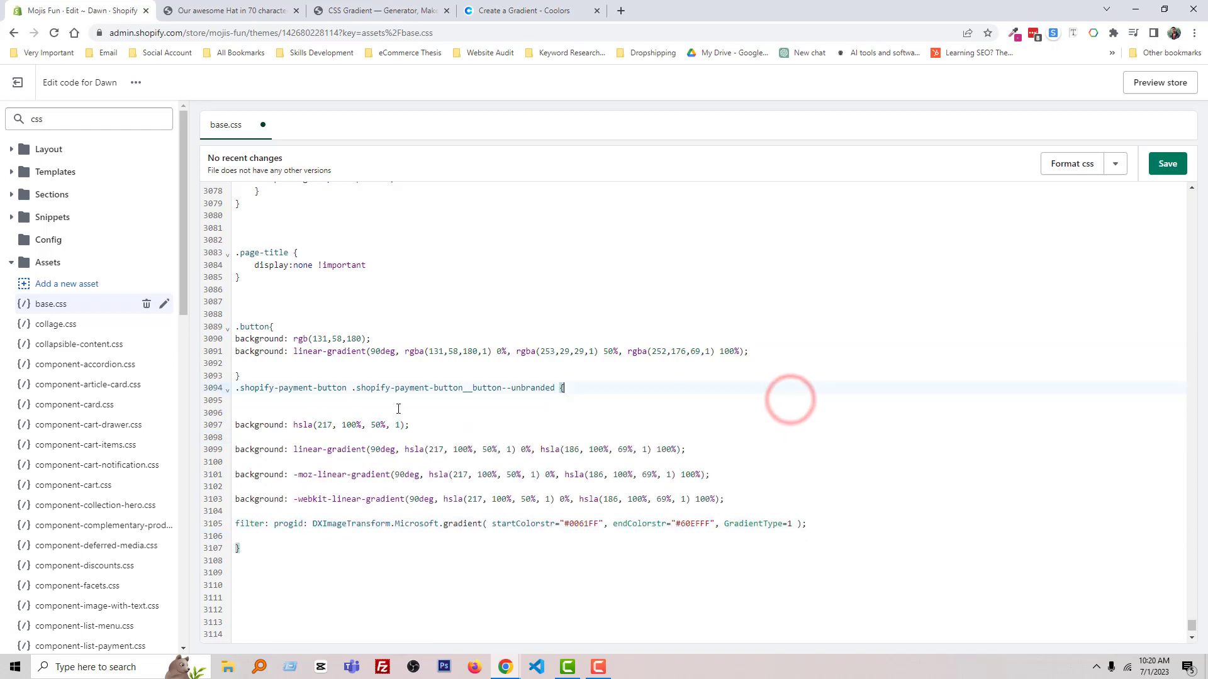
Tidy the blank lines in the payment button and .button rules, then save base.css
{"action": "left_click", "coordinate": [242, 412]}
{"action": "key", "text": "BackSpace"}
{"action": "key", "text": "BackSpace"}
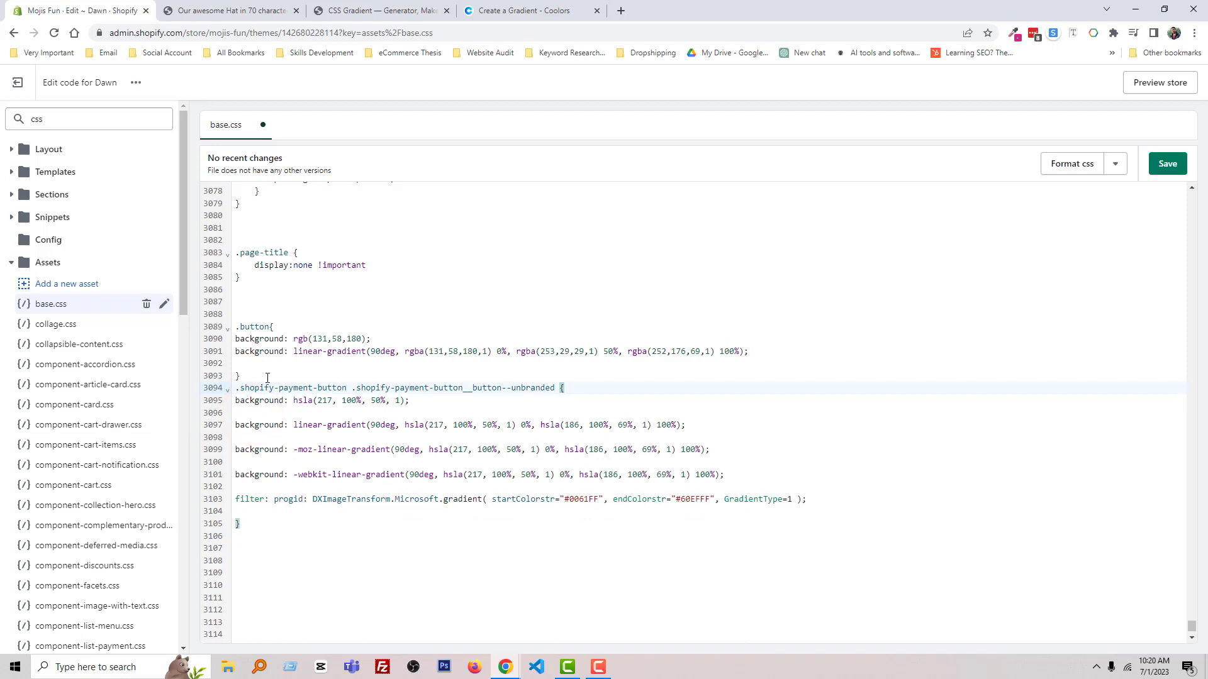
{"action": "left_click", "coordinate": [265, 377]}
{"action": "key", "text": "Return"}
{"action": "left_click", "coordinate": [250, 362]}
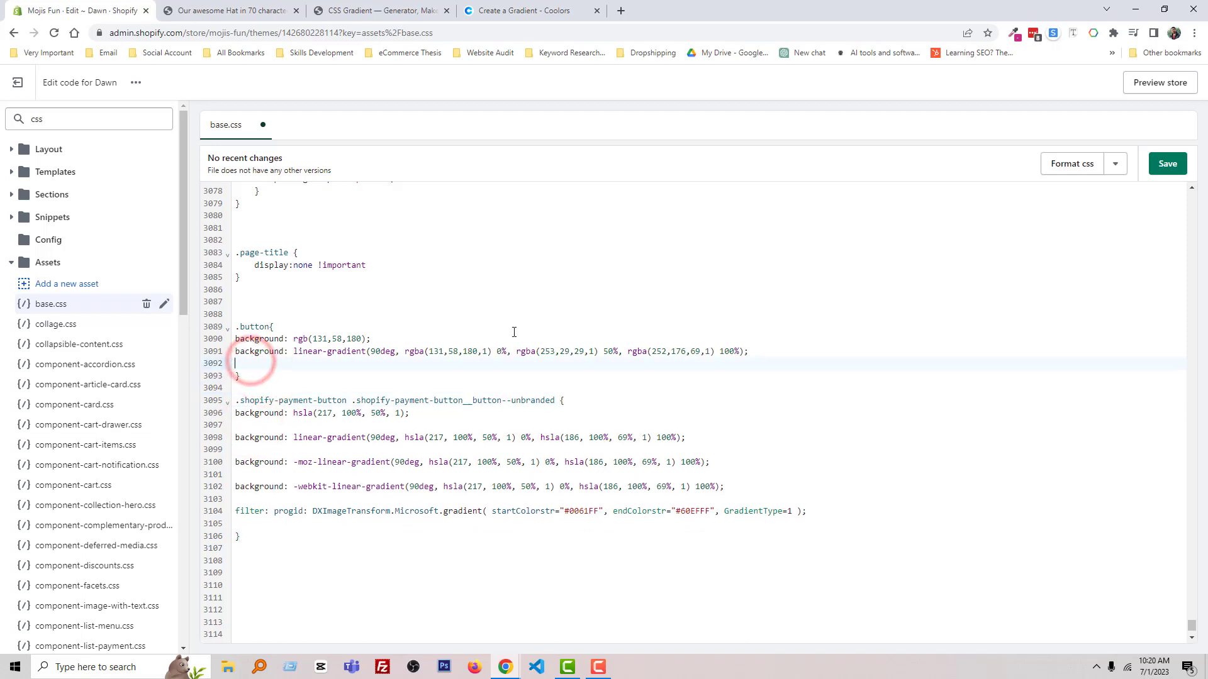
{"action": "key", "text": "BackSpace"}
{"action": "left_click", "coordinate": [1179, 166]}
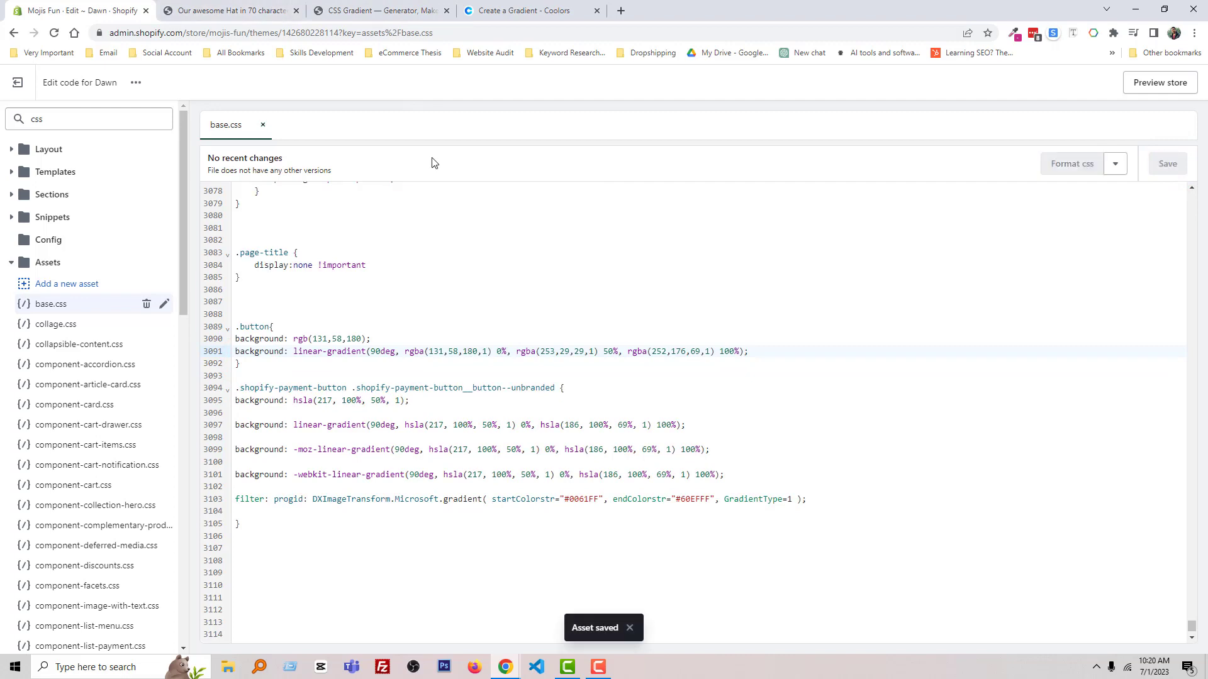
Reload the Example Hat product page to check the blue Buy it now gradient
{"action": "left_click", "coordinate": [239, 10]}
{"action": "right_click", "coordinate": [178, 338]}
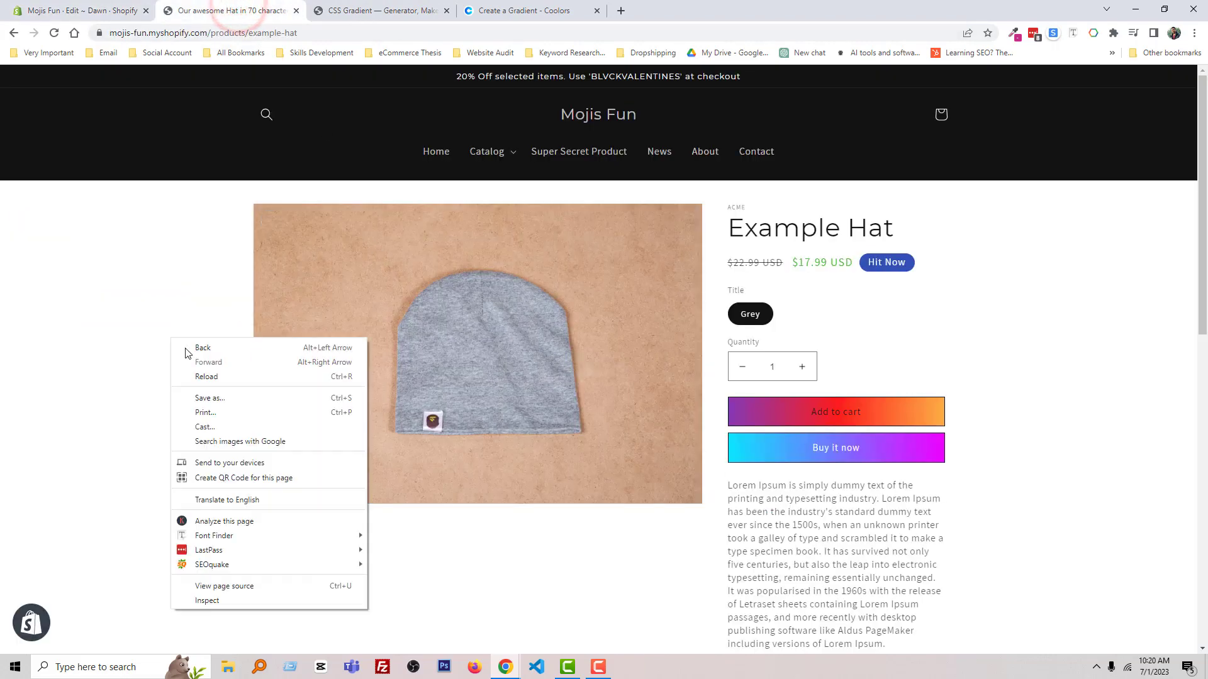
{"action": "left_click", "coordinate": [204, 372]}
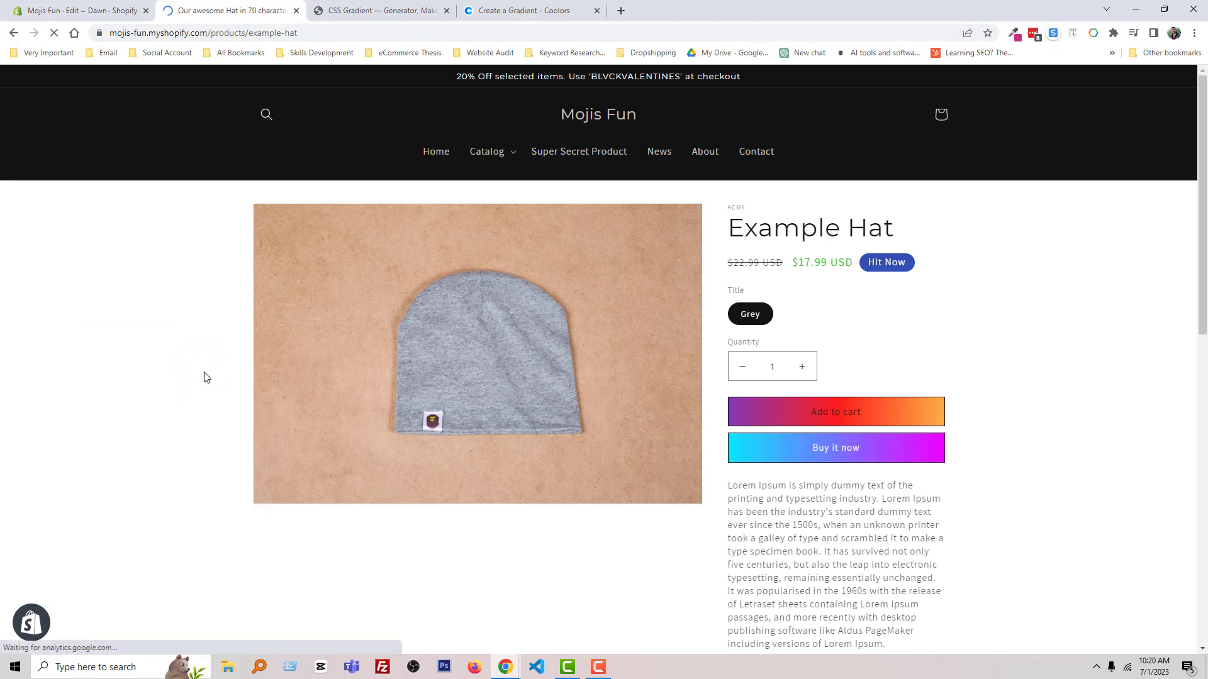